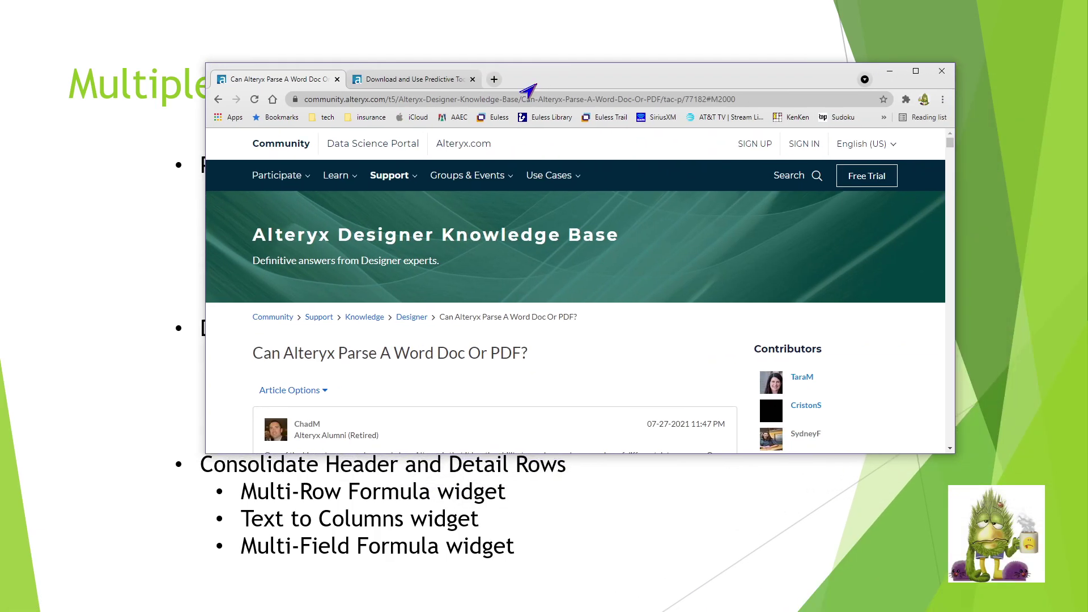
# Maximize the browser and skim the 'Can Alteryx Parse A Word Doc Or PDF?' article and comments
pyautogui.doubleClick(524, 86)
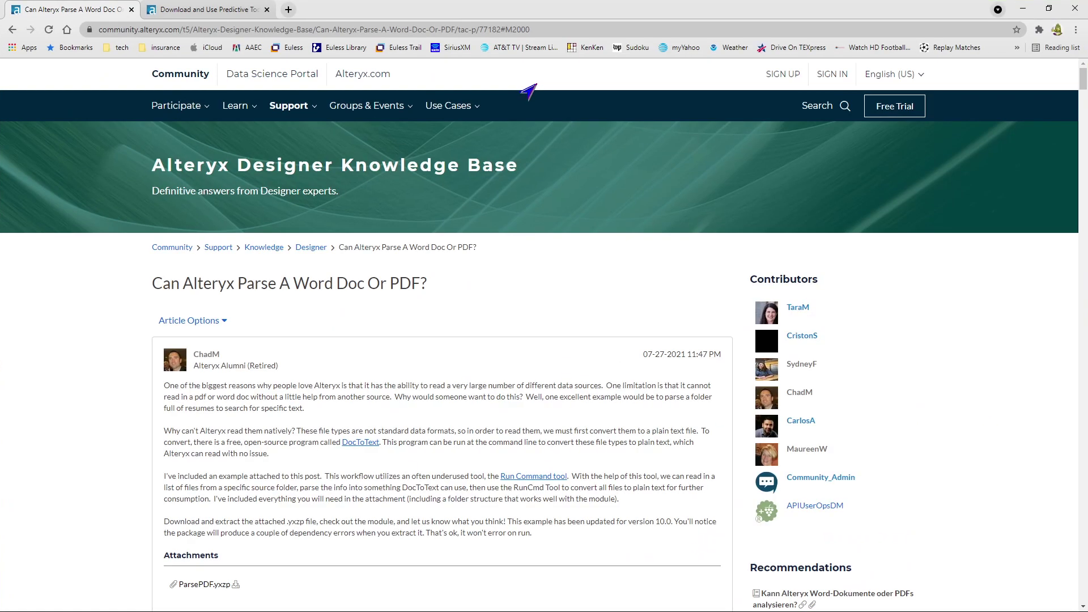
pyautogui.click(191, 320)
pyautogui.scroll(-2, 98, 445)
pyautogui.scroll(1, 98, 446)
pyautogui.scroll(-3, 98, 446)
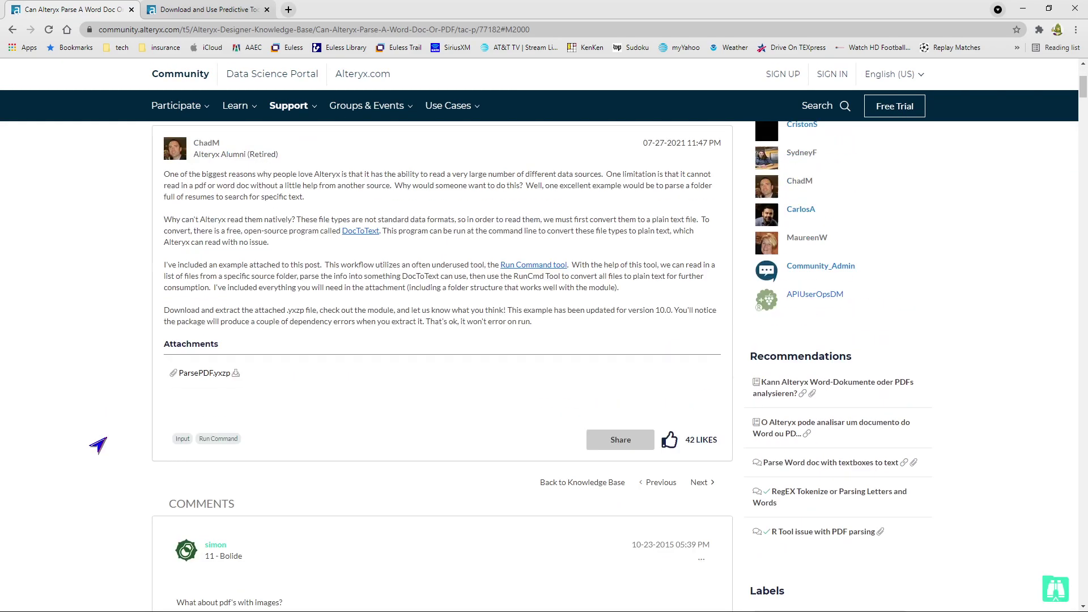
pyautogui.scroll(4, 98, 446)
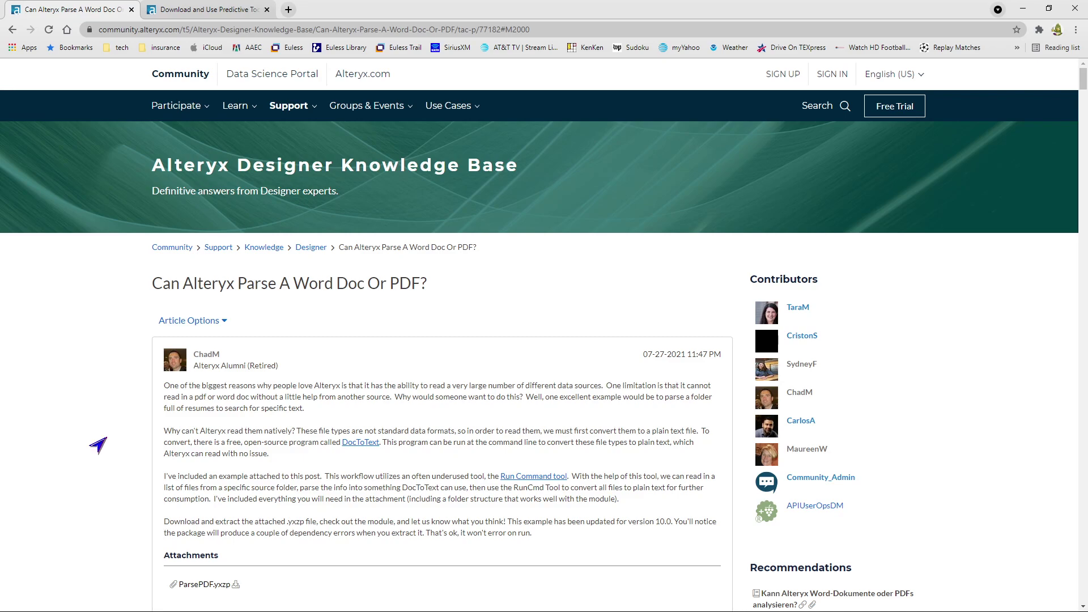
pyautogui.scroll(-7, 99, 446)
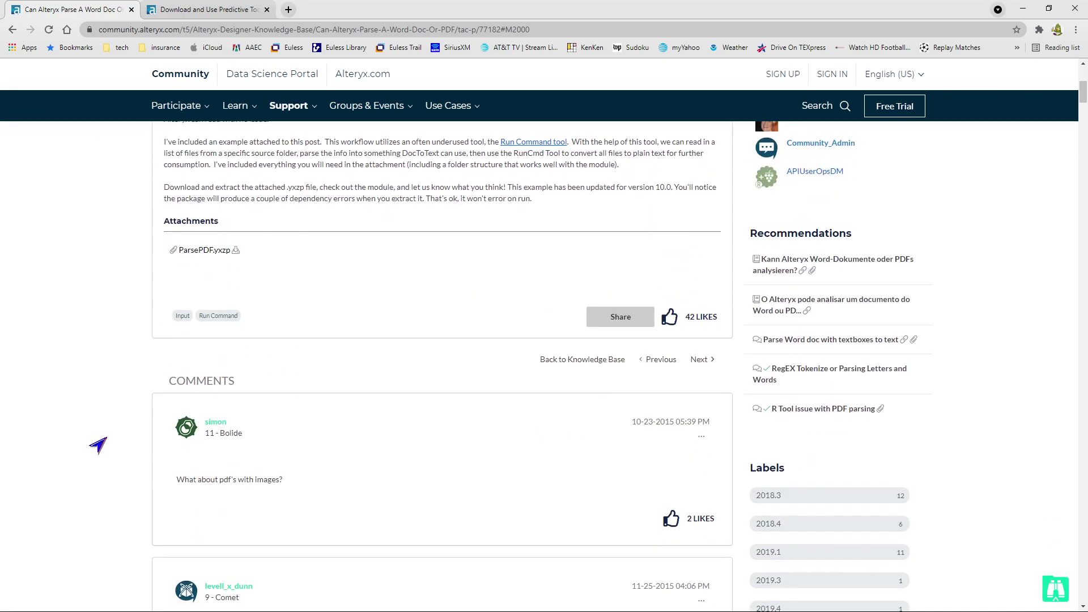
pyautogui.scroll(10, 98, 446)
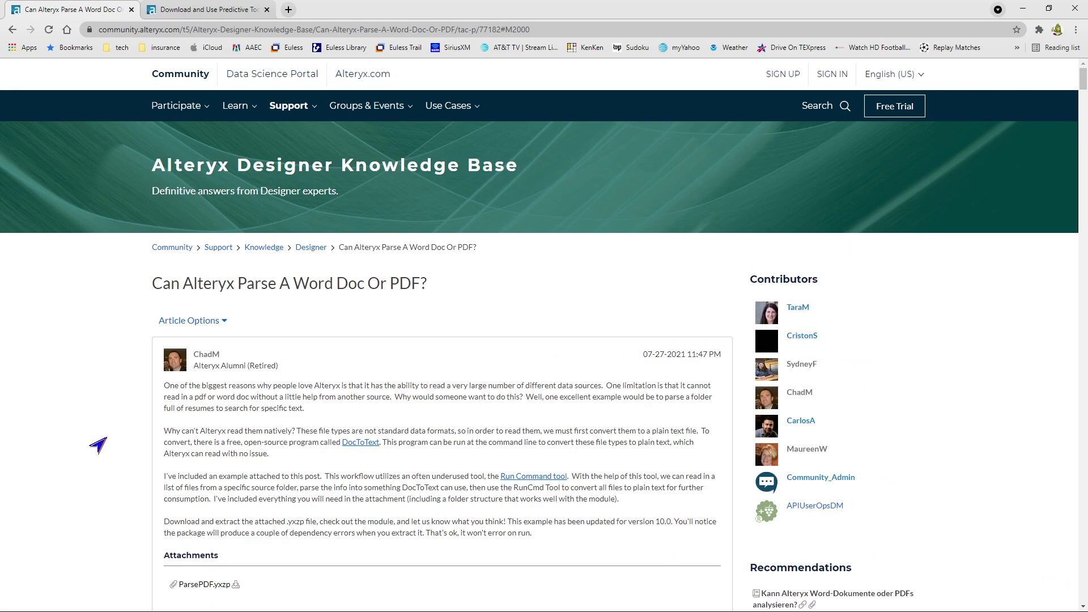
# Switch to the Download and Use Predictive Tools tab and move the Downloads window to the left edge
pyautogui.click(223, 19)
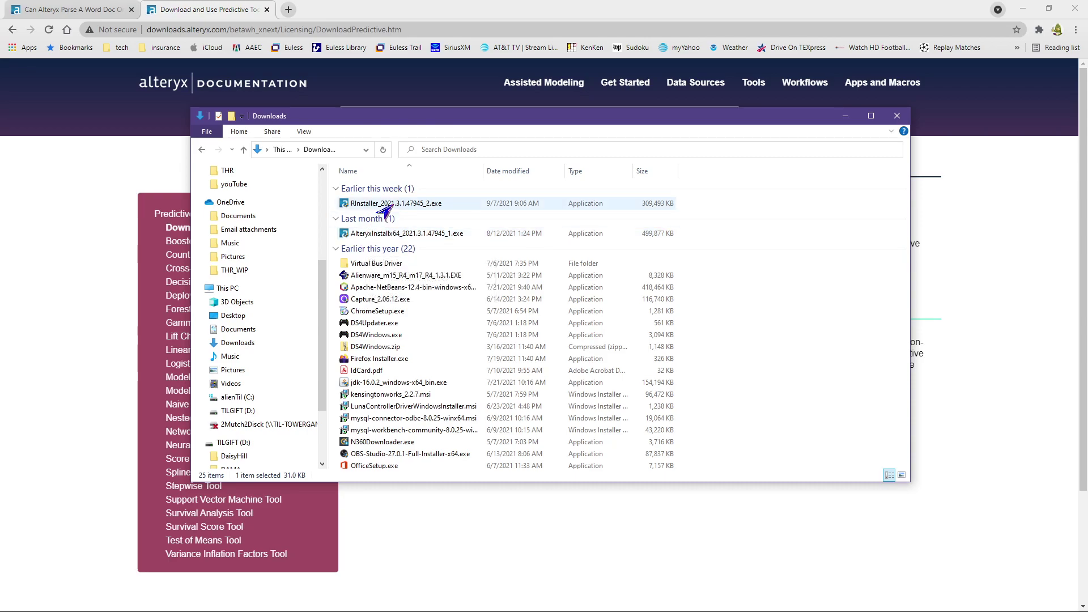
pyautogui.moveTo(610, 117); pyautogui.dragTo(0, 102)
# Bring the predictive tools documentation page in front of the Explorer window
pyautogui.click(45, 170)
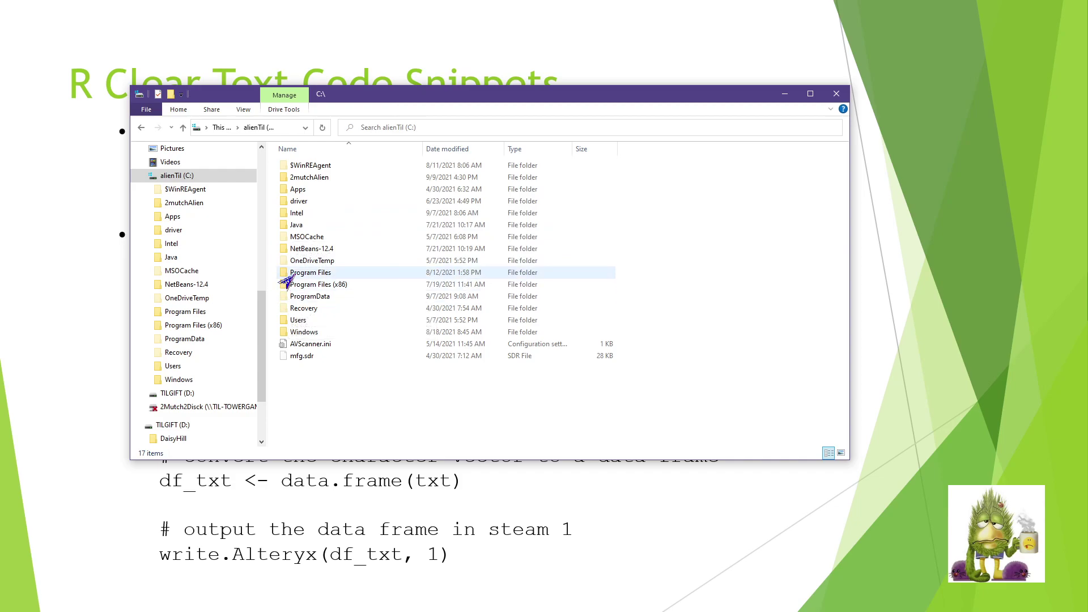
# Browse to Program Files > Alteryx > R-4.0.5 > bin and run R.exe as administrator
pyautogui.doubleClick(286, 278)
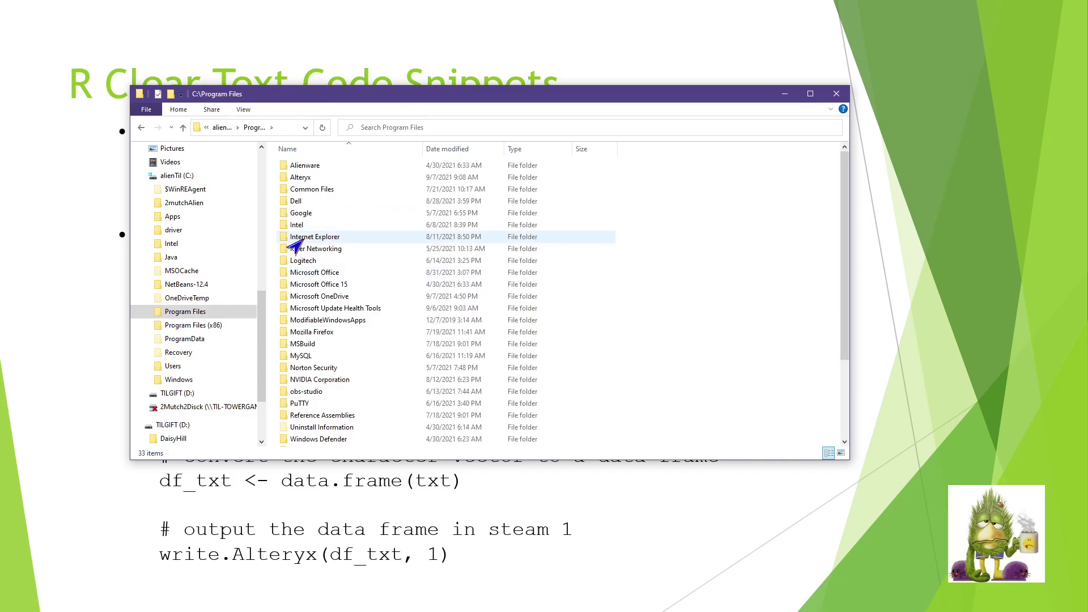
pyautogui.doubleClick(289, 178)
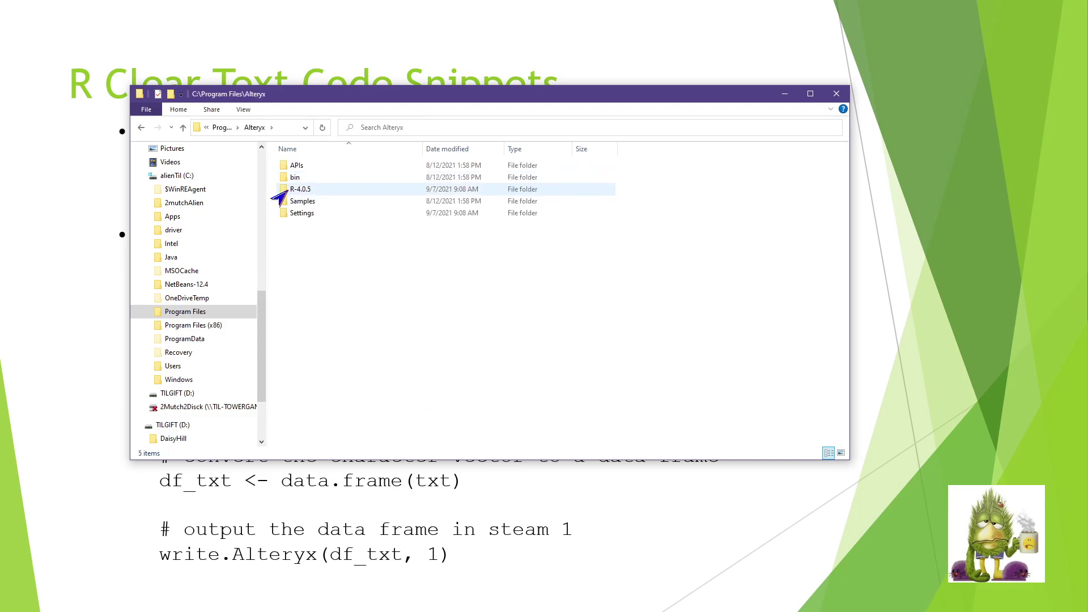
pyautogui.moveTo(275, 197)
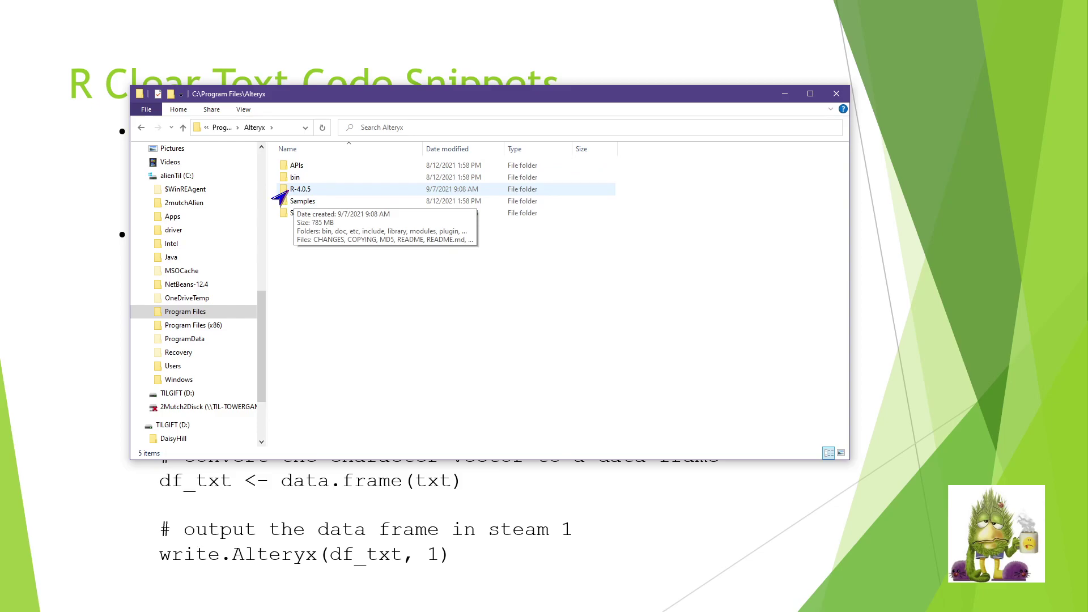
pyautogui.doubleClick(276, 194)
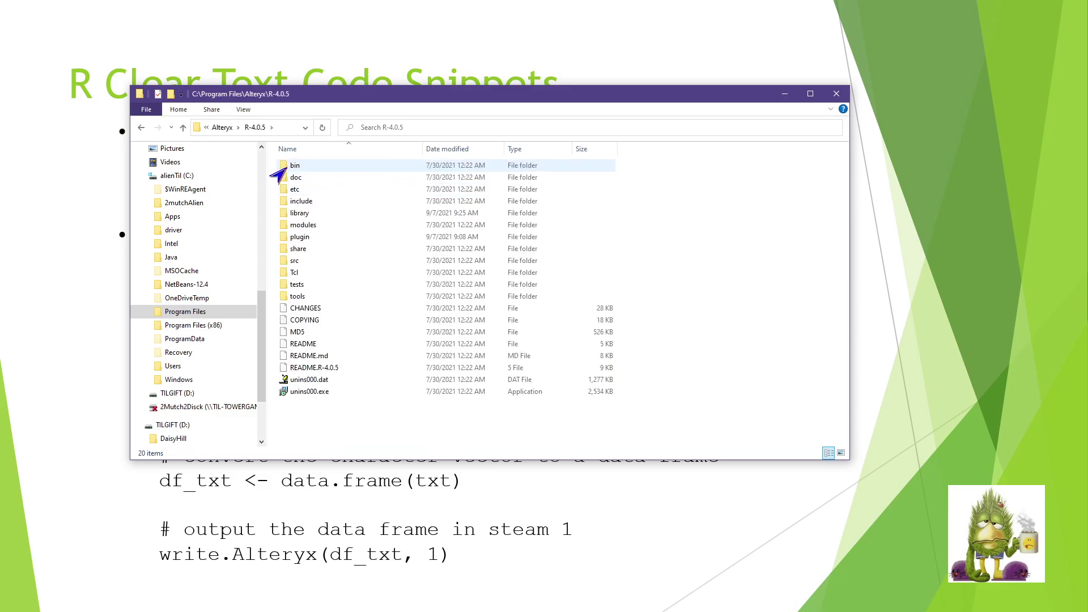
pyautogui.doubleClick(276, 170)
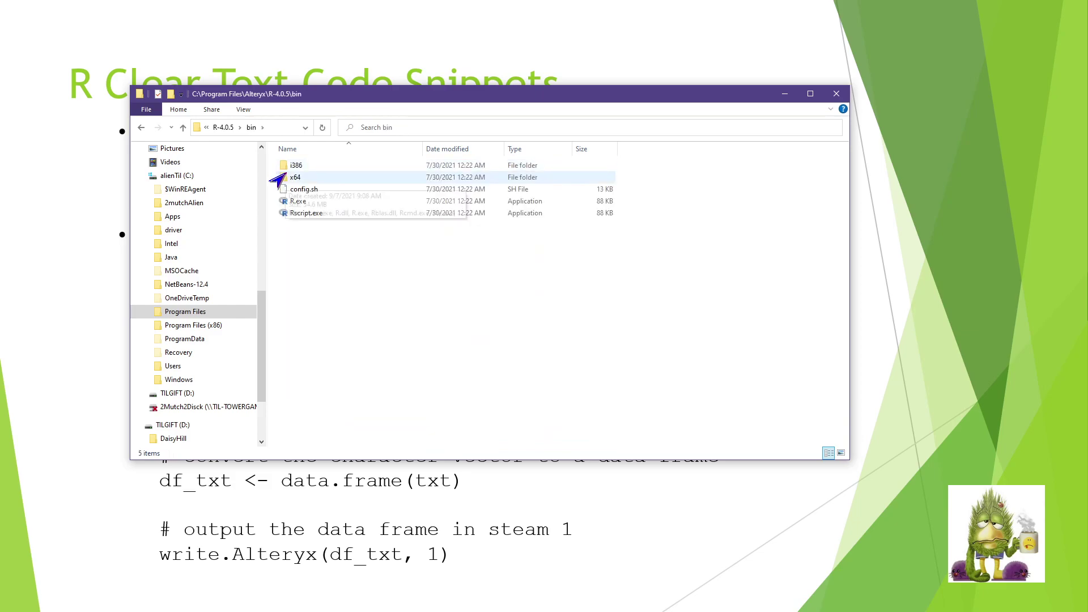
pyautogui.moveTo(276, 210)
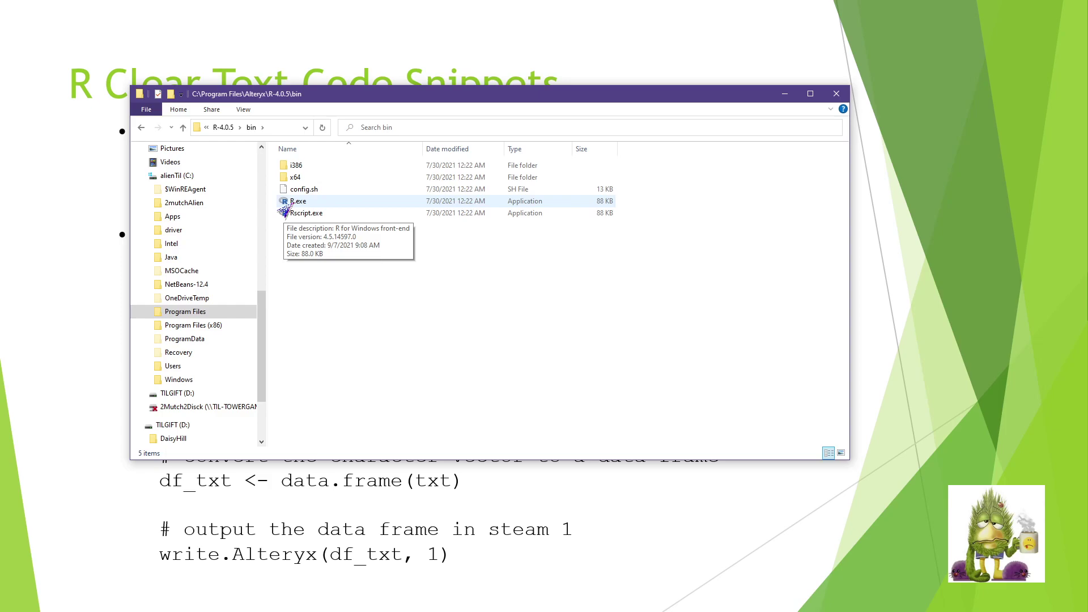
pyautogui.rightClick(292, 204)
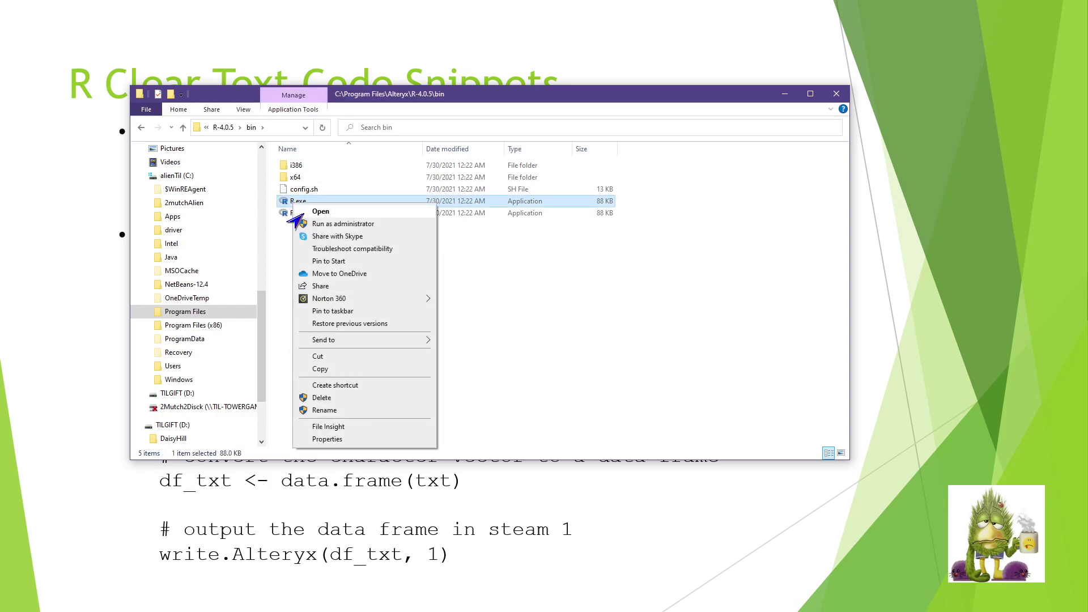
pyautogui.click(300, 224)
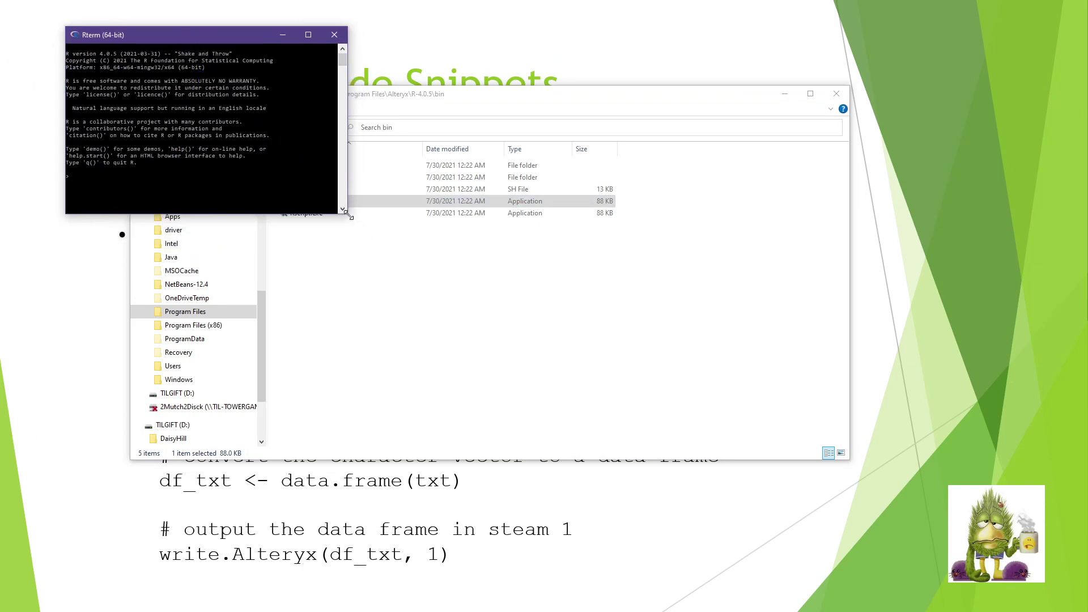
# Resize the Rterm (64-bit) console window larger from its bottom-right corner
pyautogui.moveTo(347, 213); pyautogui.dragTo(580, 360)
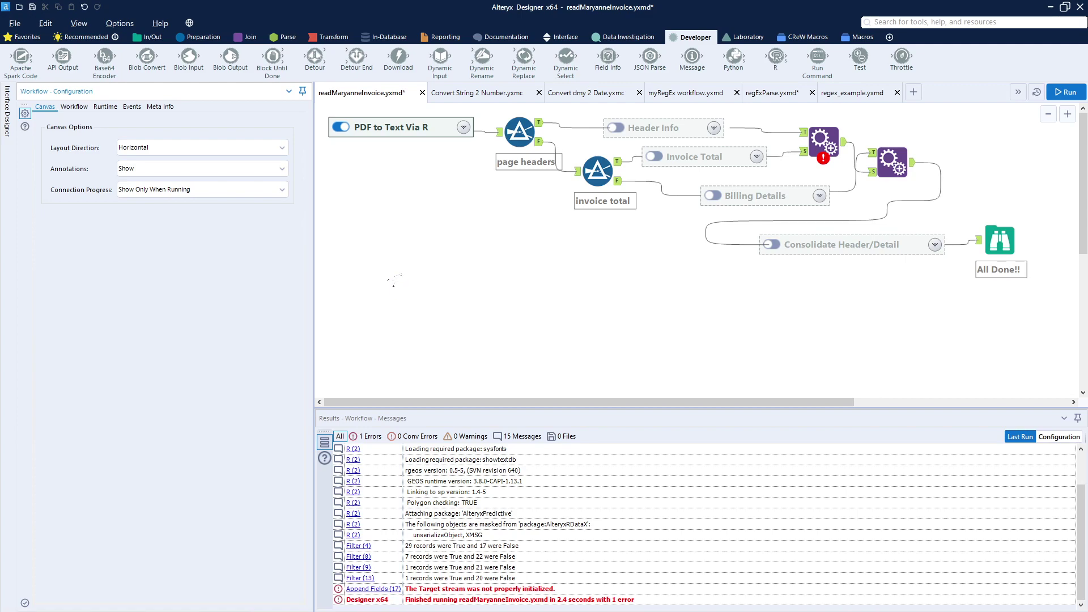
# Step through the Header Info, Invoice Total, Billing Details and Consolidate containers, ending on PDF to Text Via R
pyautogui.click(591, 181)
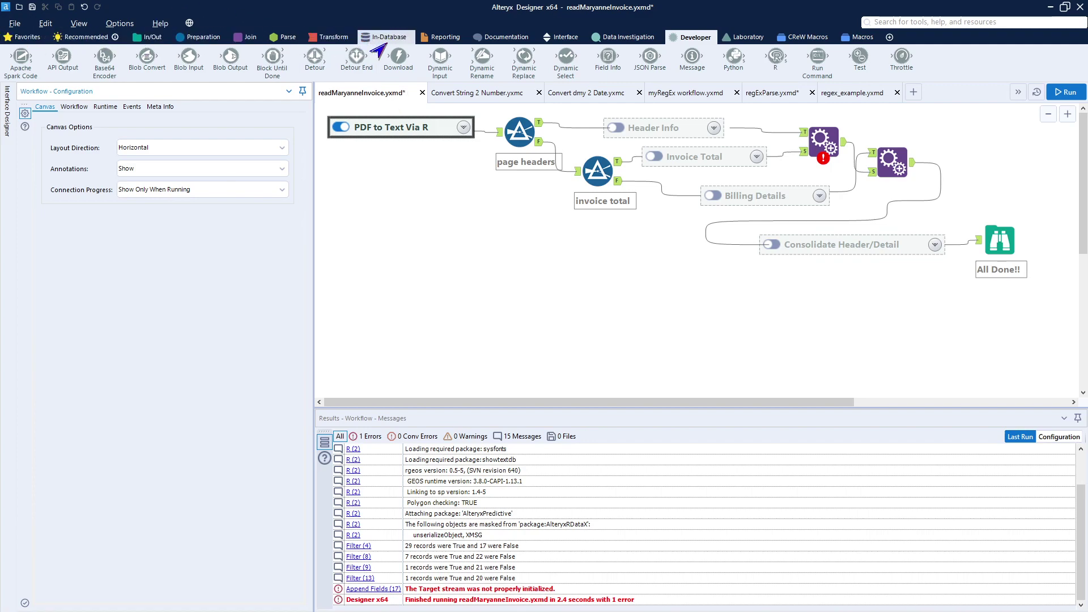
pyautogui.click(501, 37)
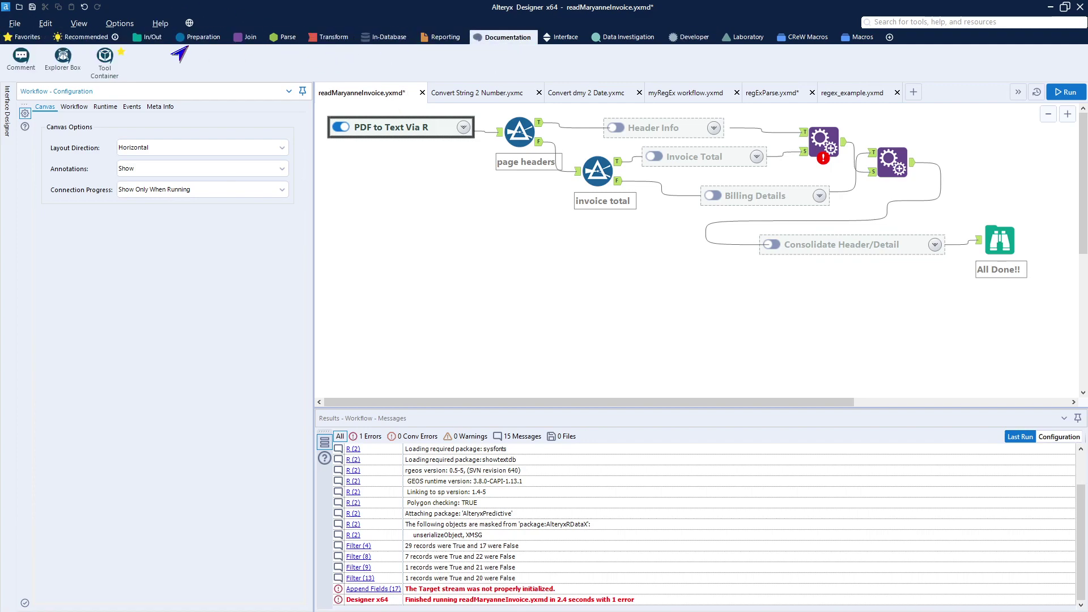
pyautogui.click(391, 160)
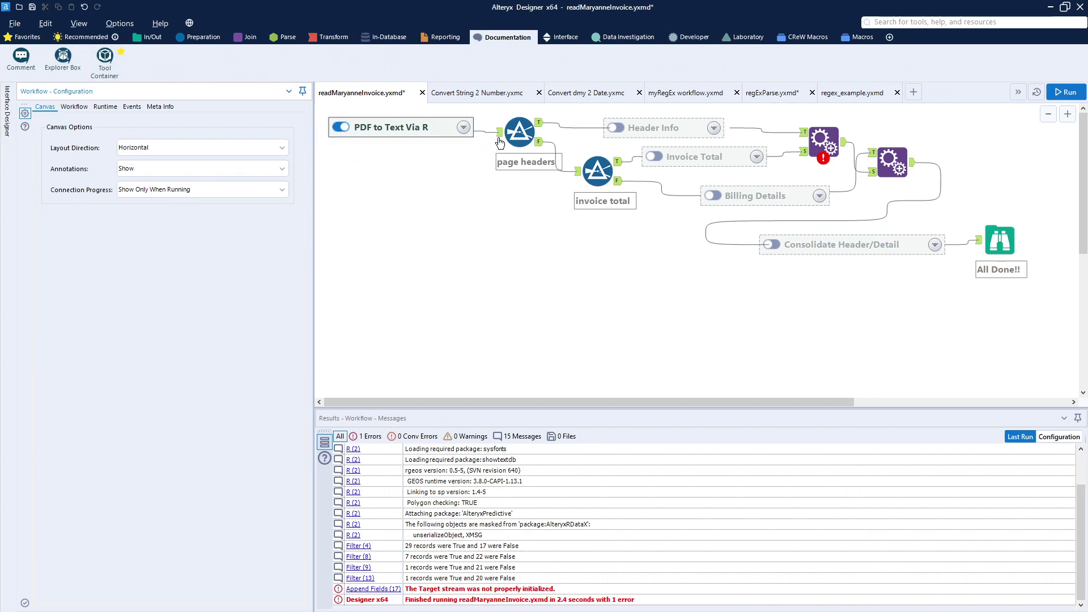
pyautogui.click(609, 135)
pyautogui.click(653, 155)
pyautogui.click(717, 191)
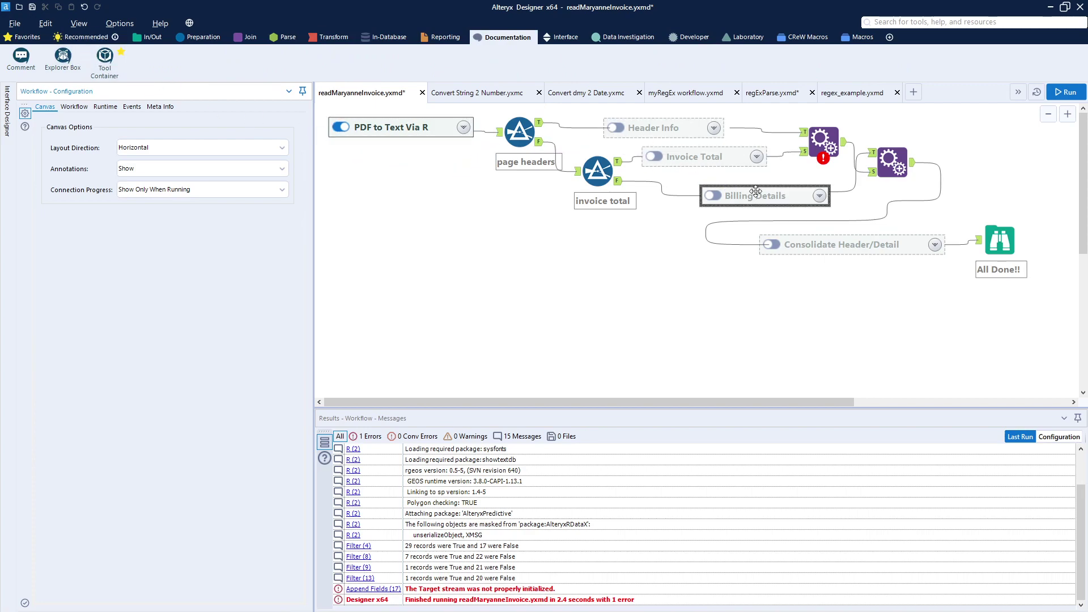
pyautogui.click(779, 243)
pyautogui.click(658, 157)
pyautogui.click(644, 129)
pyautogui.click(677, 152)
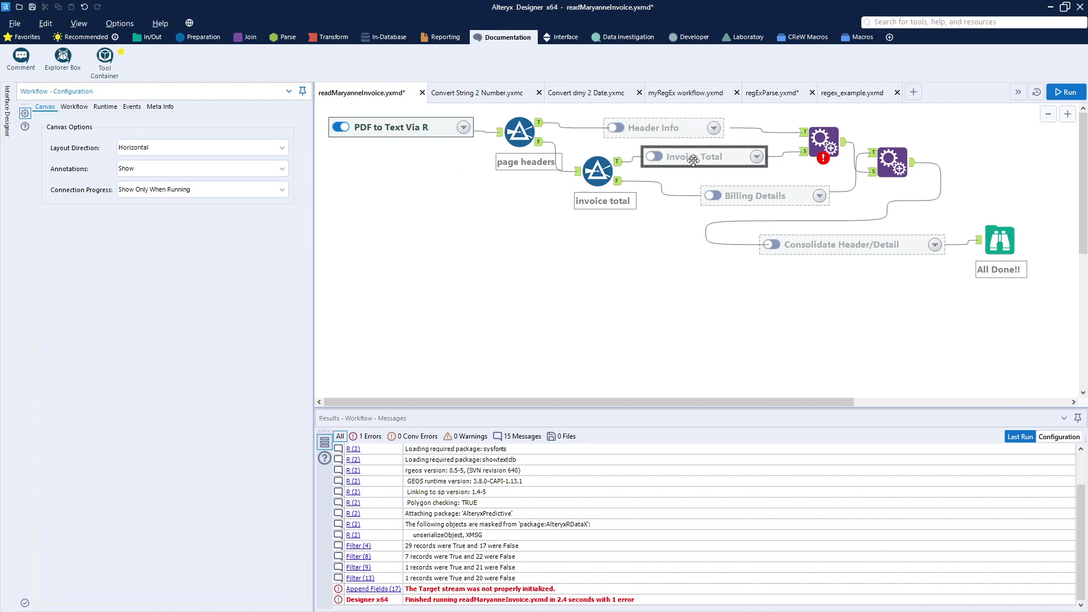
pyautogui.click(740, 193)
pyautogui.click(782, 244)
pyautogui.click(734, 194)
pyautogui.click(652, 128)
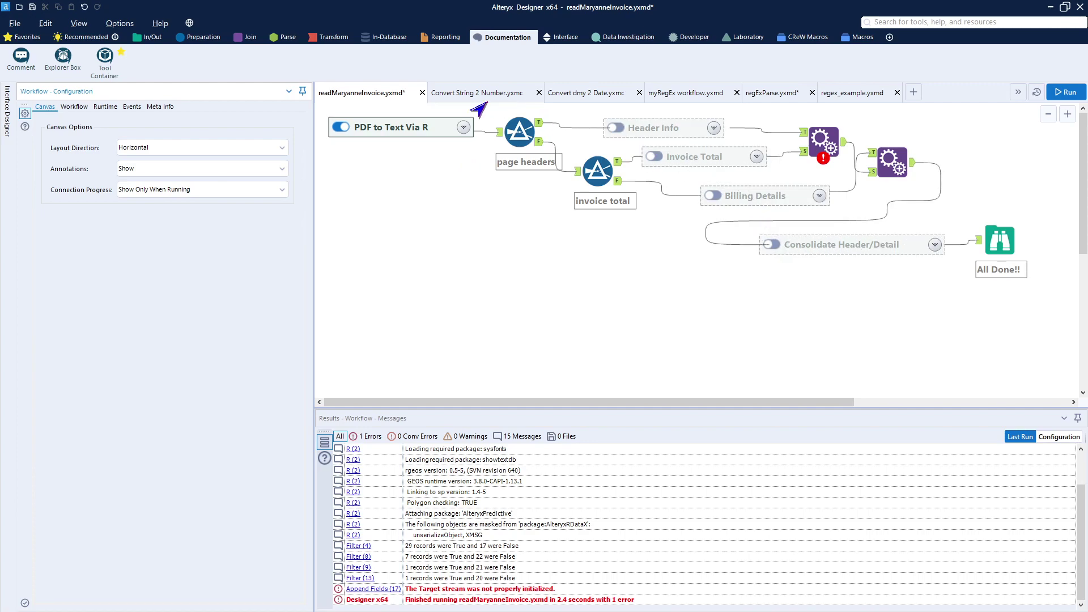
pyautogui.click(455, 121)
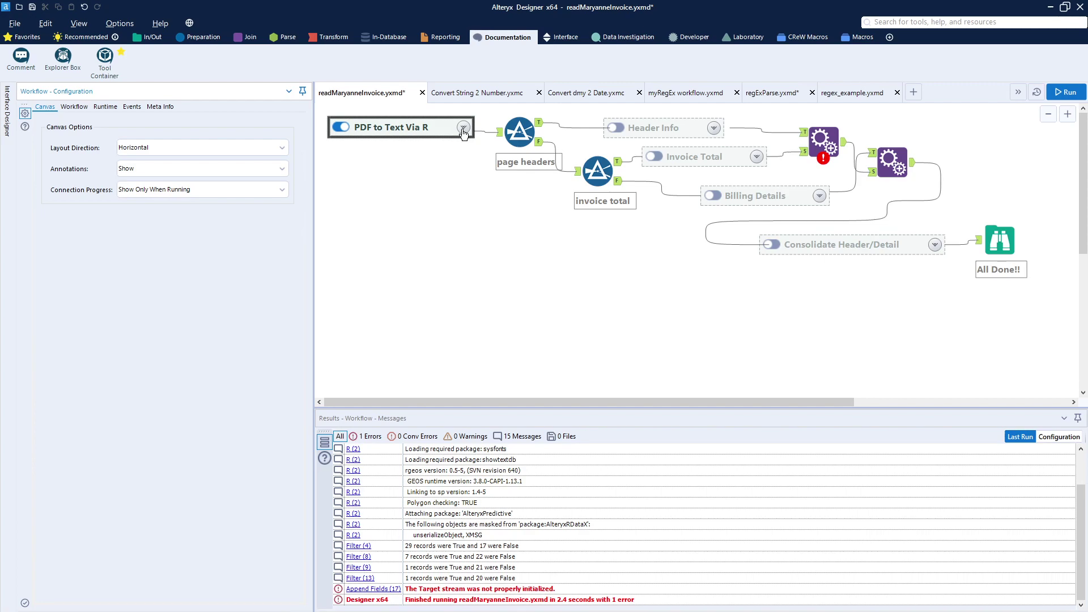
# Expand the PDF to Text Via R container, move it below the other tools, and view the Text Input's FullPath
pyautogui.click(463, 130)
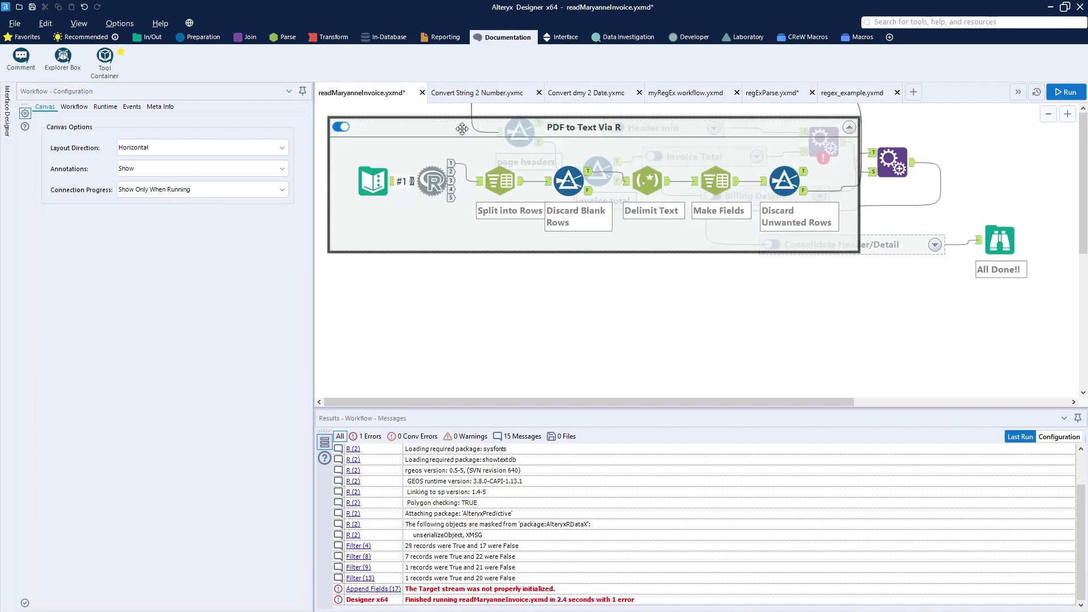
pyautogui.moveTo(443, 127); pyautogui.dragTo(471, 268)
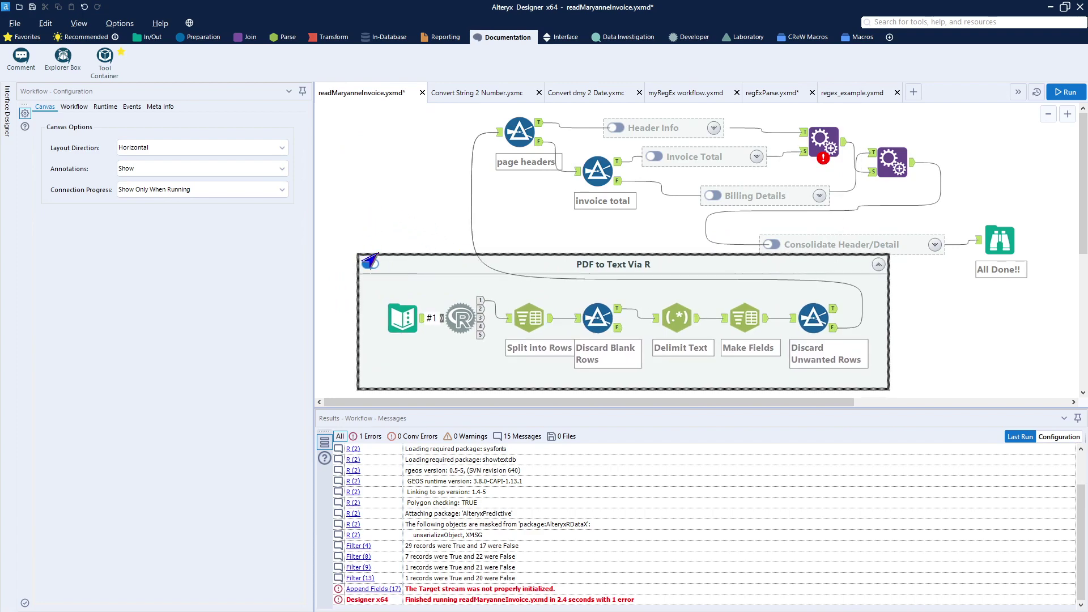
pyautogui.click(398, 312)
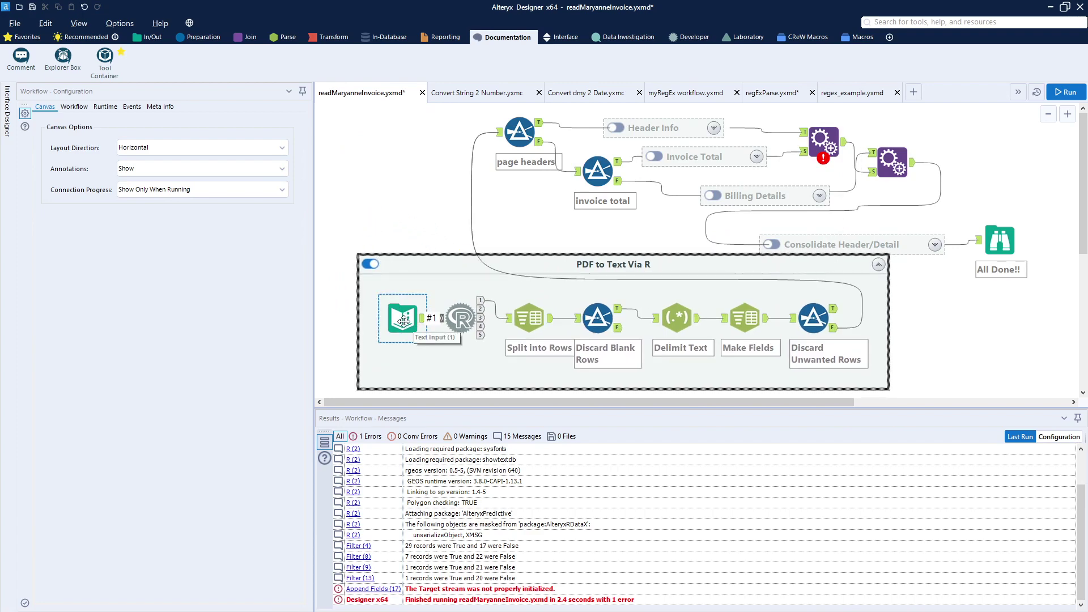
pyautogui.click(403, 321)
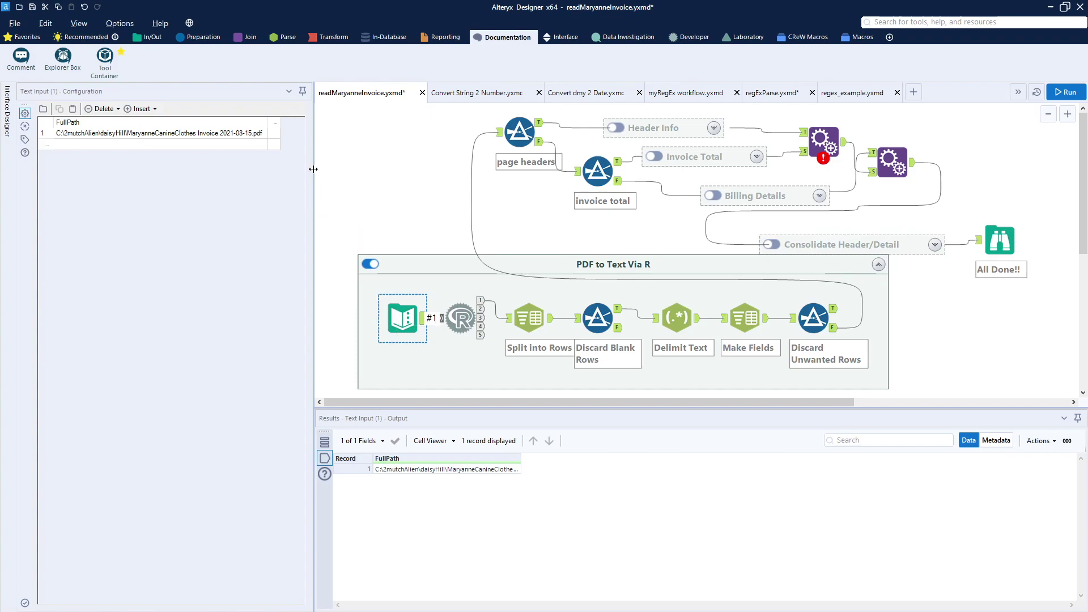
pyautogui.click(150, 38)
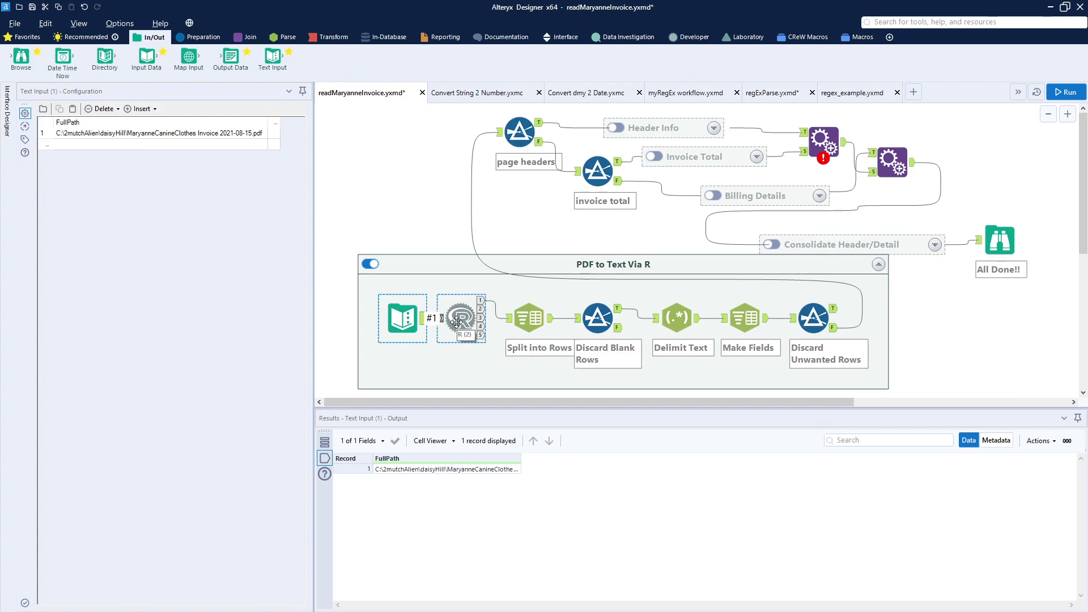
# Show the R tool's pdftools::pdf_text script and df_txt output, widening the configuration panel
pyautogui.click(690, 37)
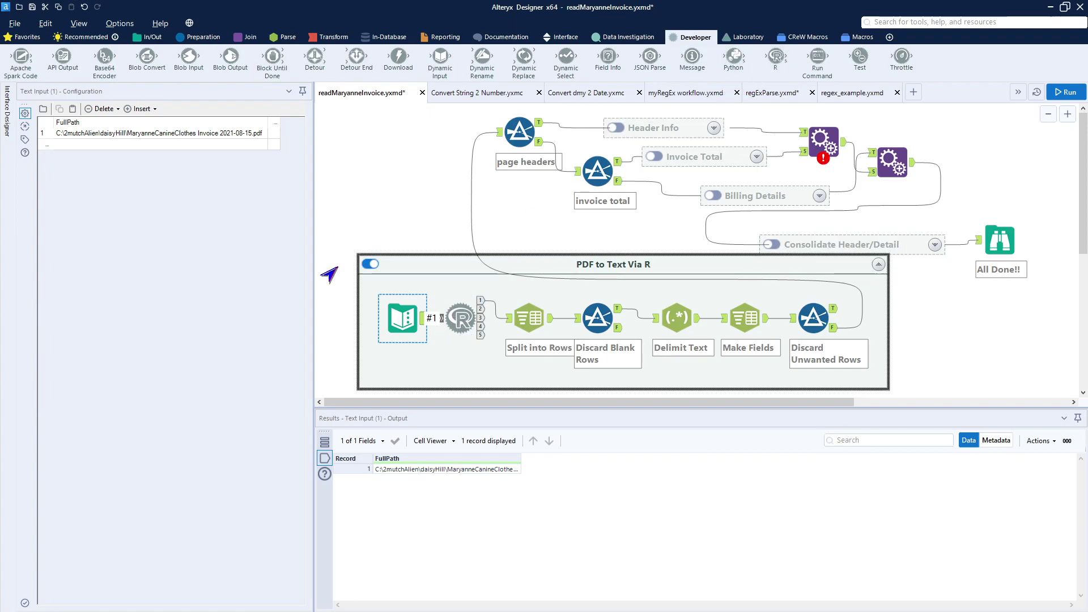
pyautogui.click(455, 319)
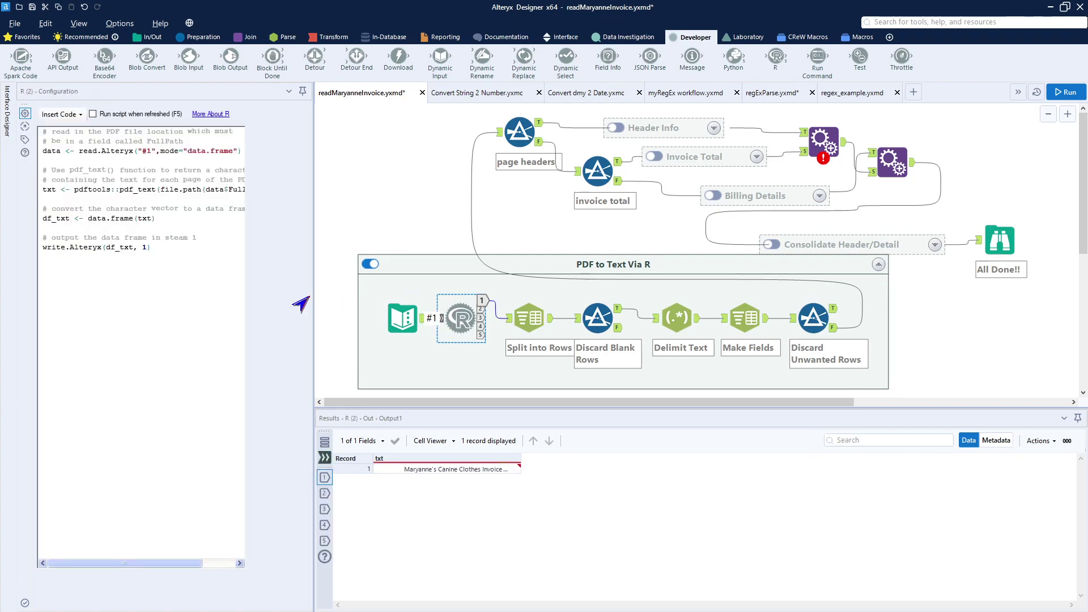
pyautogui.moveTo(313, 300); pyautogui.dragTo(357, 300)
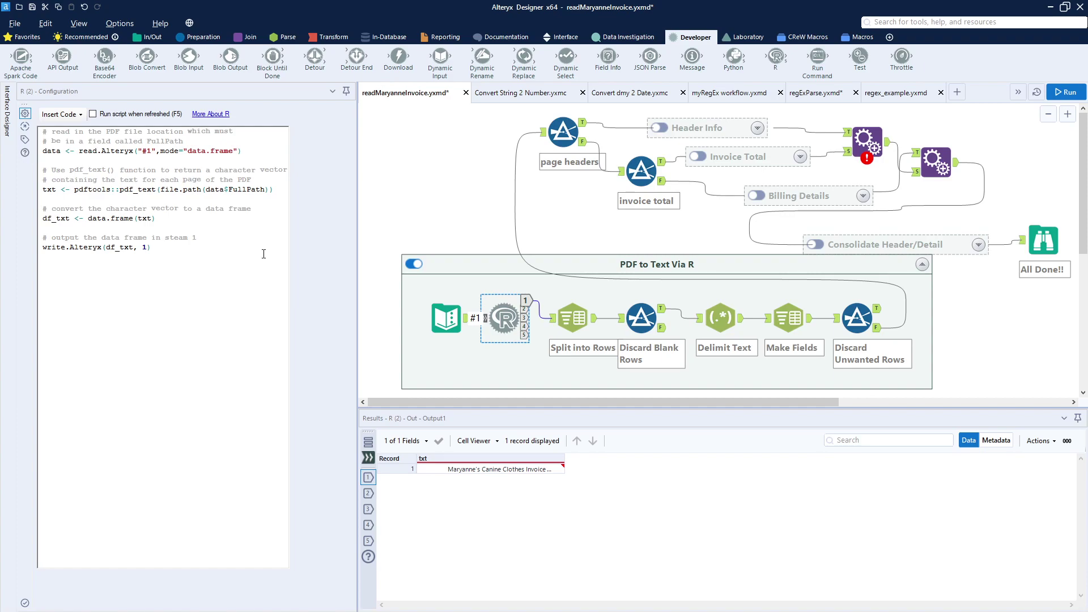
# Run the workflow and place the August 15, 2021 invoice PDF over the canvas's left side
pyautogui.click(649, 121)
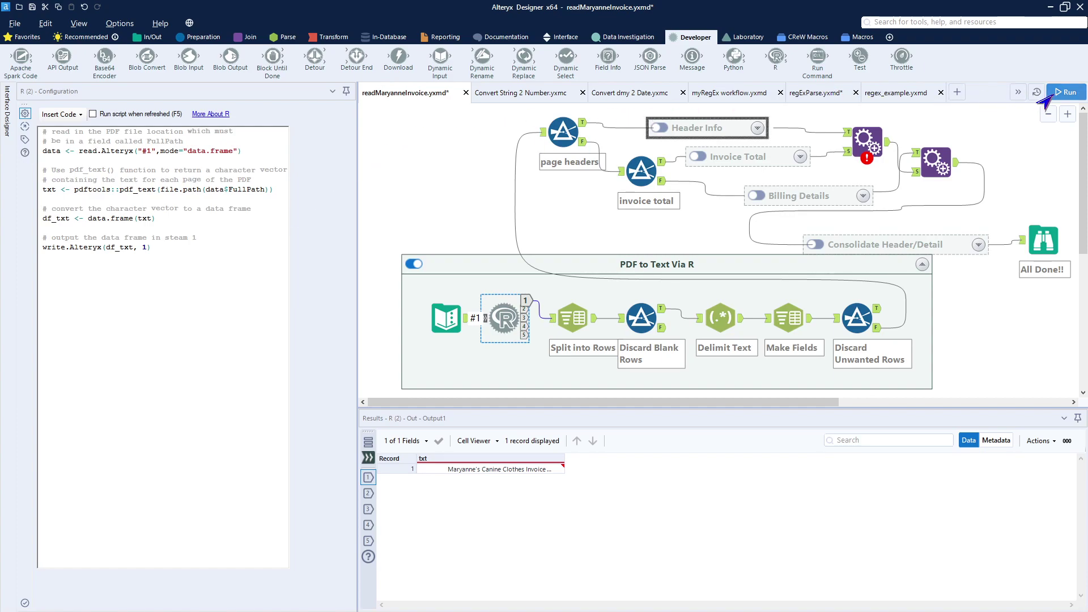
pyautogui.click(1058, 92)
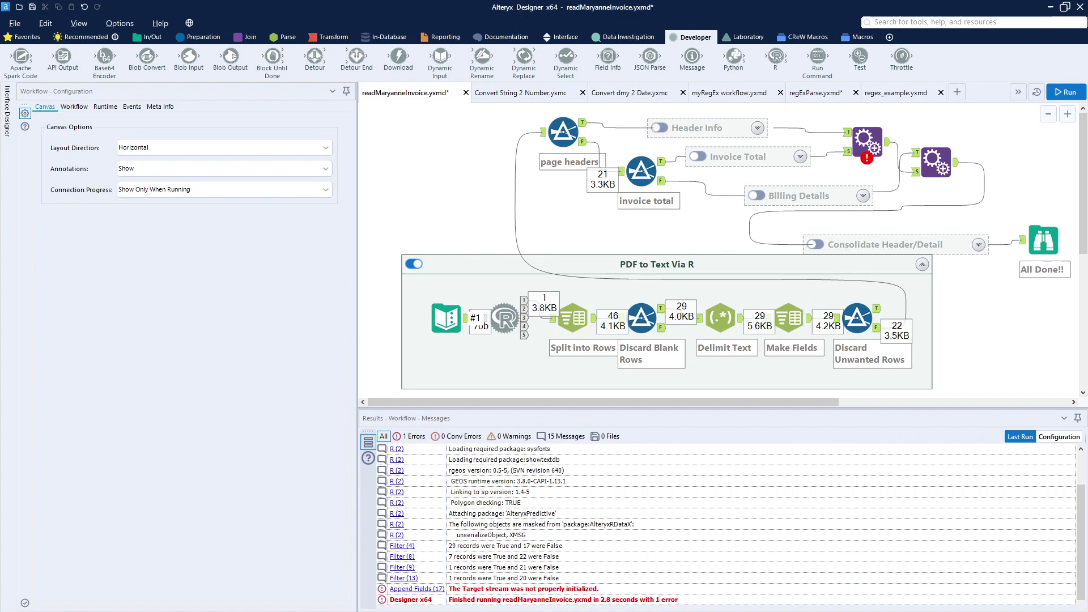
pyautogui.moveTo(918, 17); pyautogui.dragTo(304, 64)
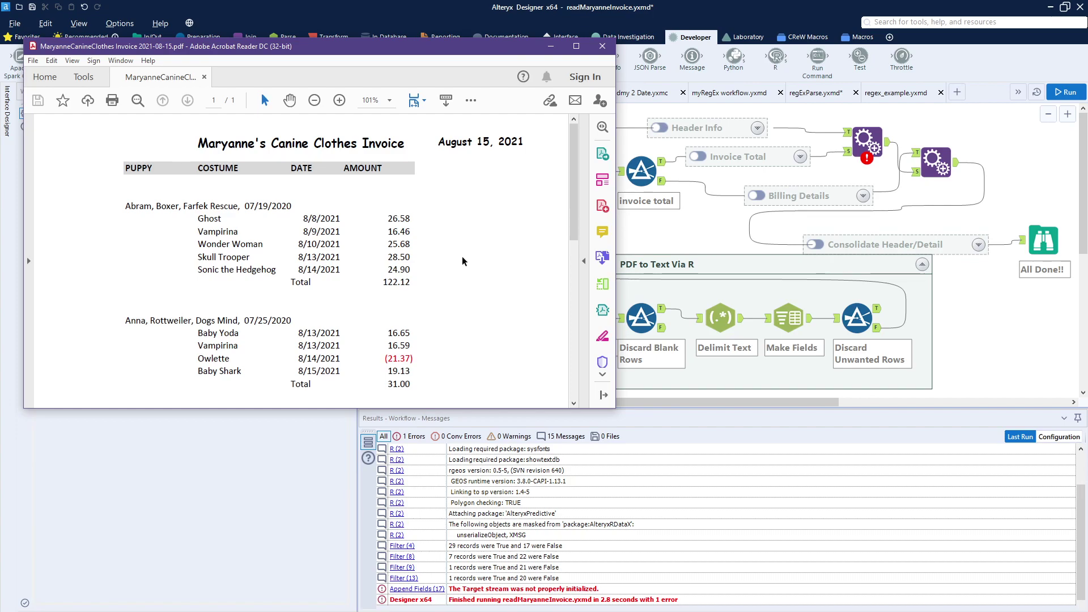
pyautogui.scroll(-3, 462, 262)
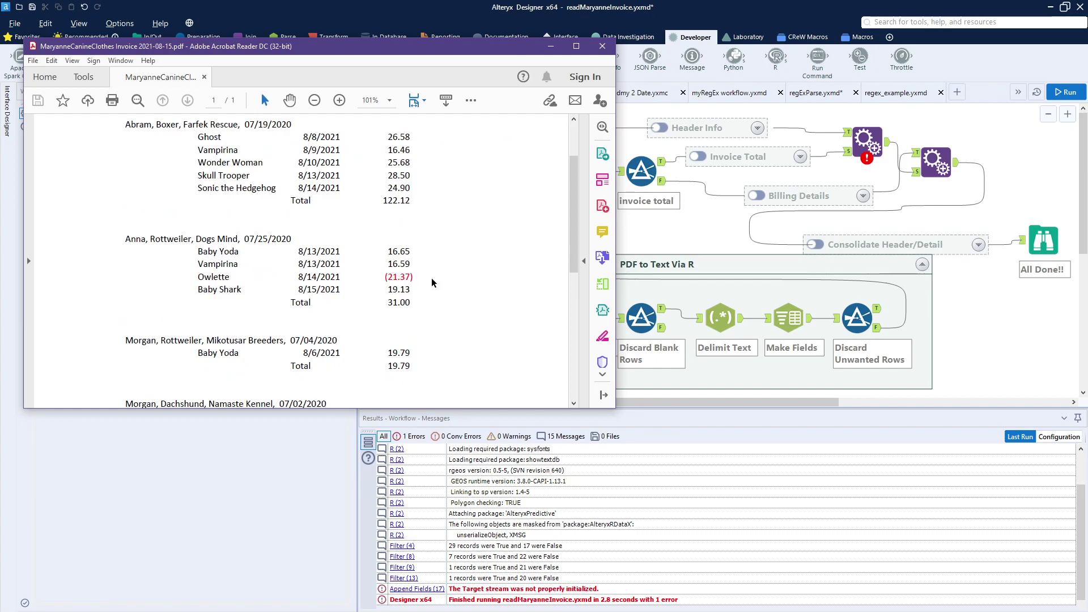
pyautogui.scroll(2, 431, 278)
pyautogui.scroll(-2, 430, 278)
pyautogui.scroll(-5, 415, 277)
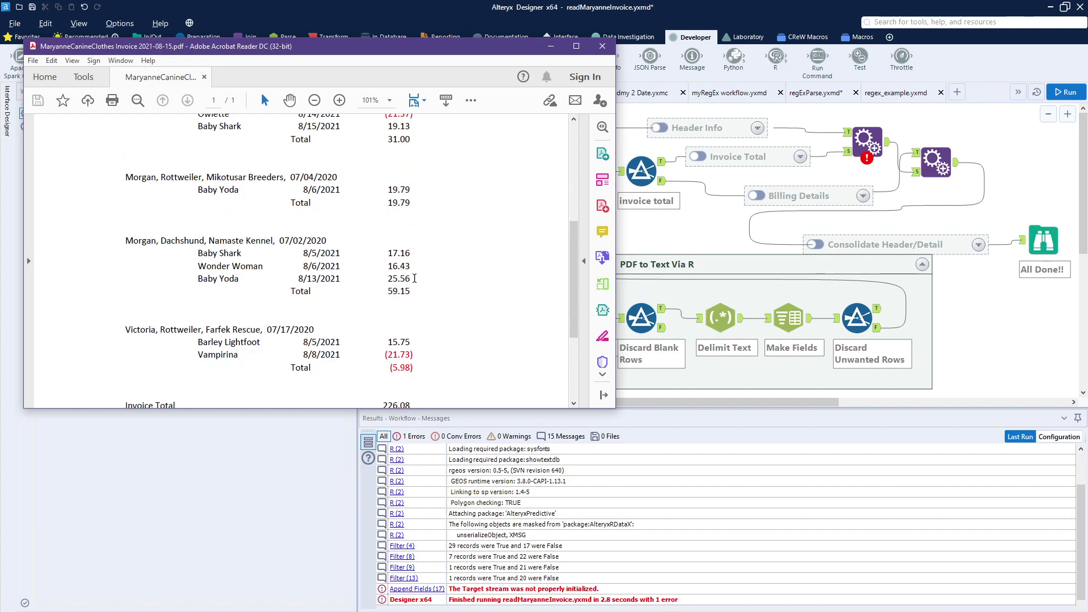
pyautogui.scroll(-3, 415, 278)
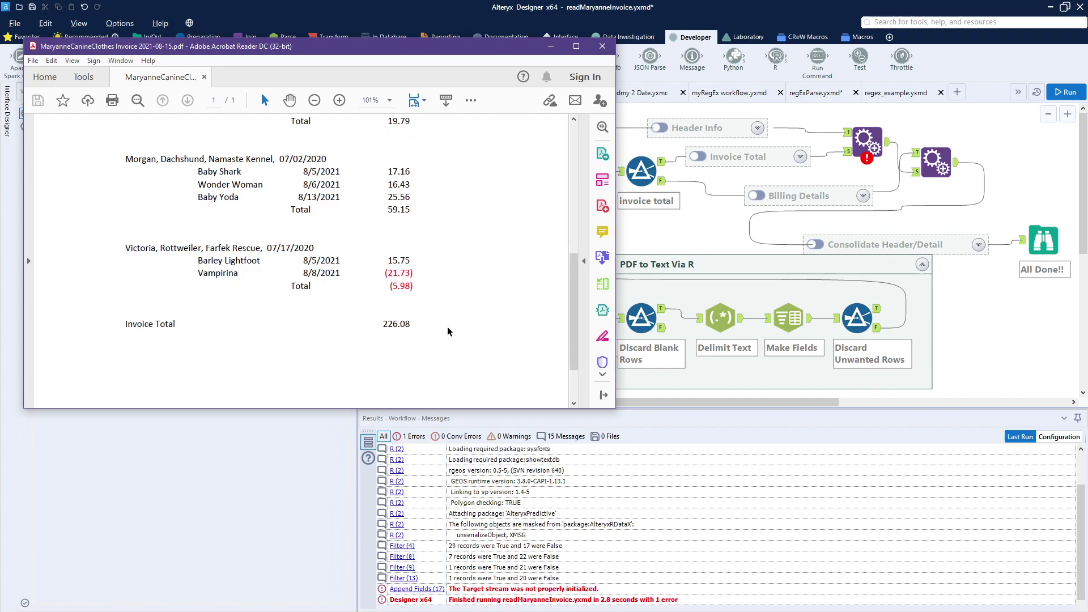
pyautogui.scroll(14, 446, 331)
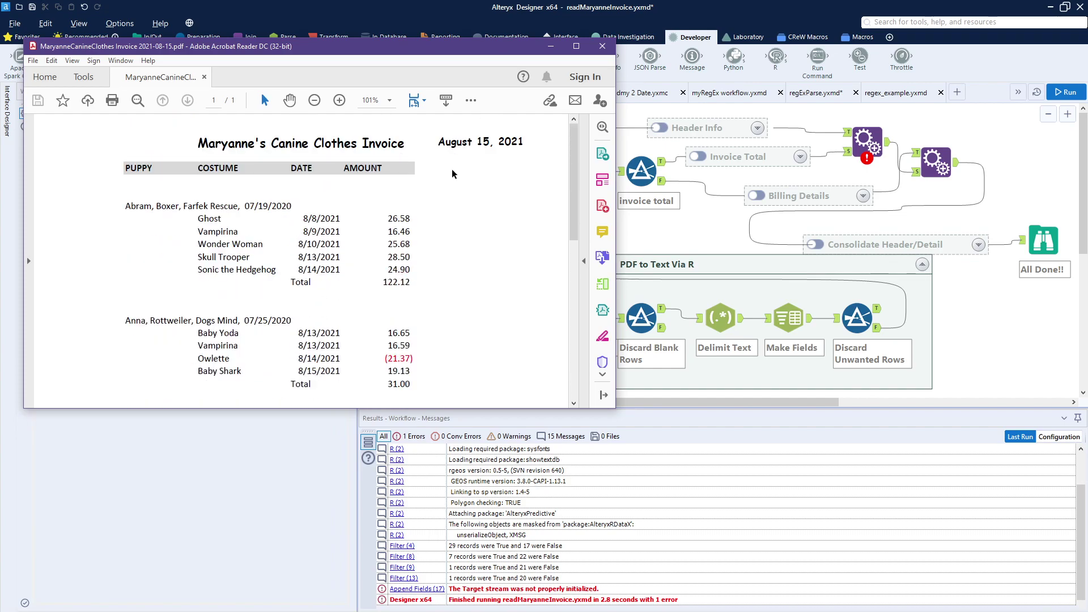
pyautogui.scroll(-14, 501, 127)
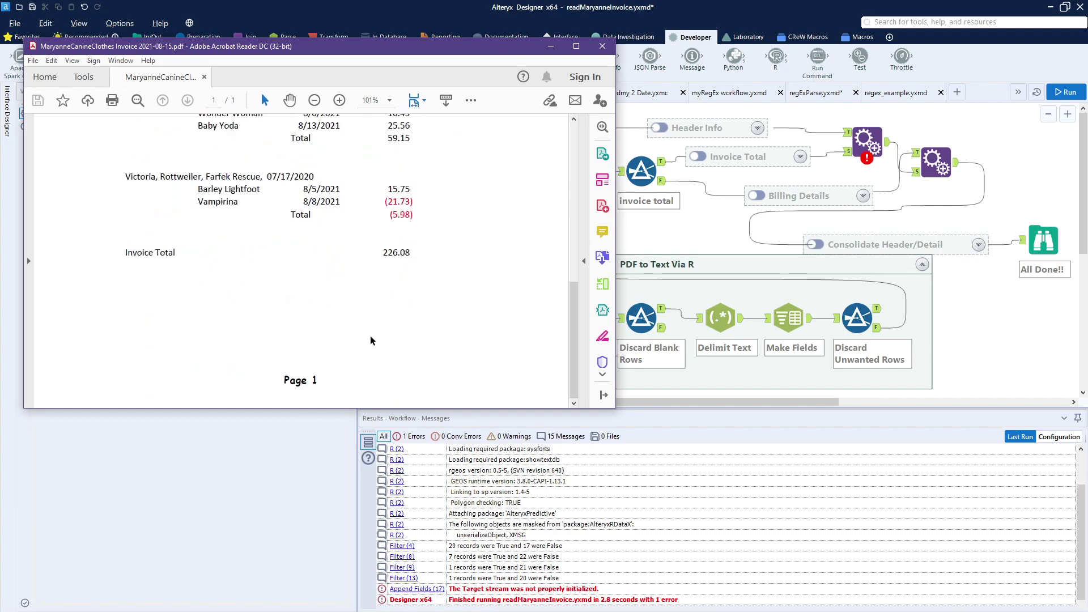
pyautogui.scroll(5, 355, 367)
pyautogui.scroll(3, 411, 251)
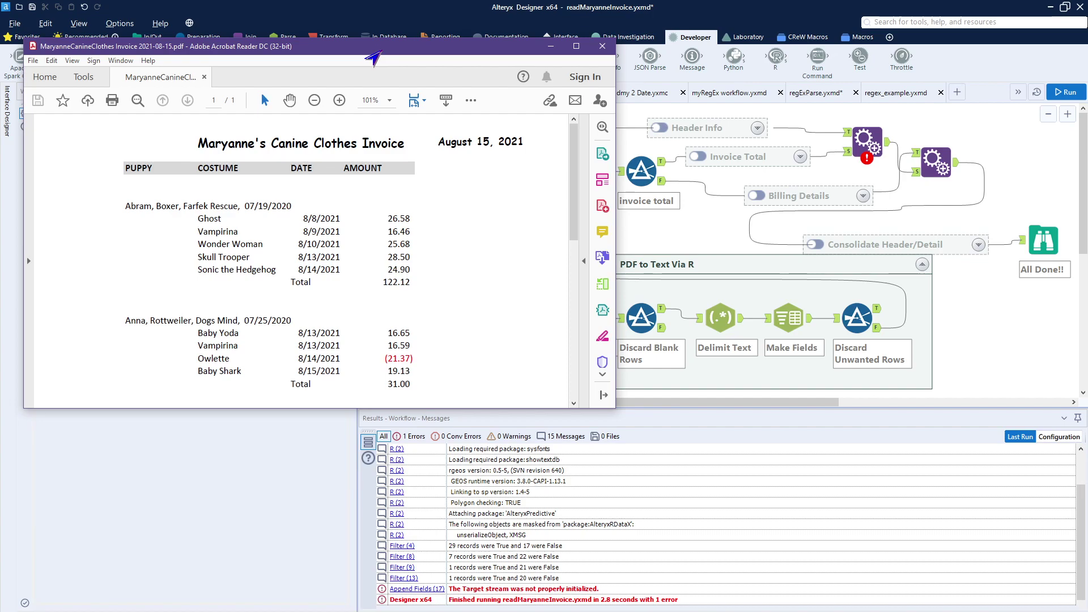
# Move the invoice PDF aside to view the R tool's script, then bring the PDF back
pyautogui.moveTo(371, 57); pyautogui.dragTo(0, 57)
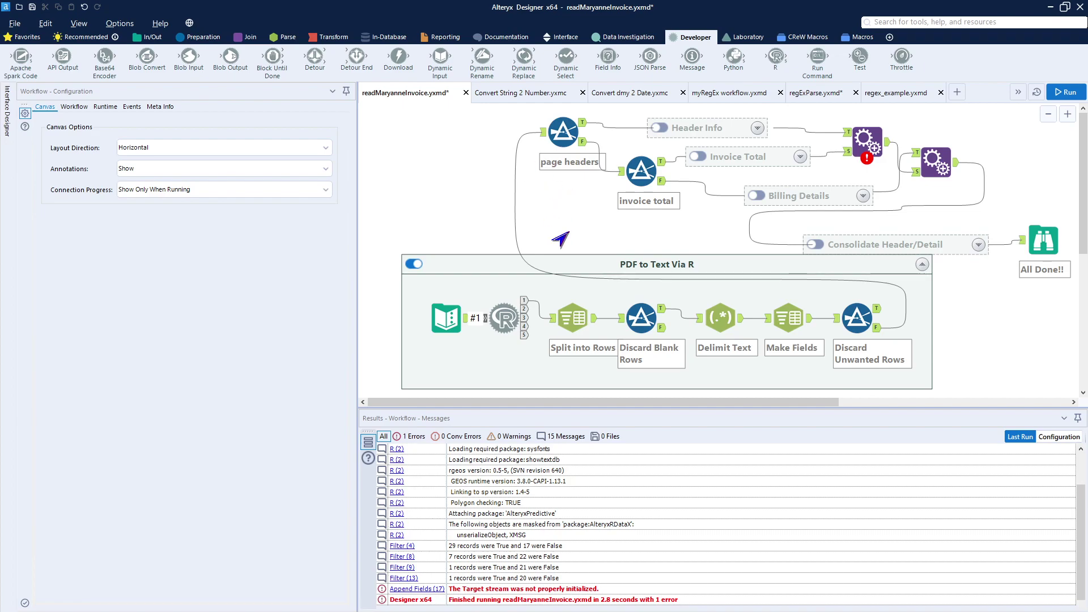
pyautogui.click(525, 307)
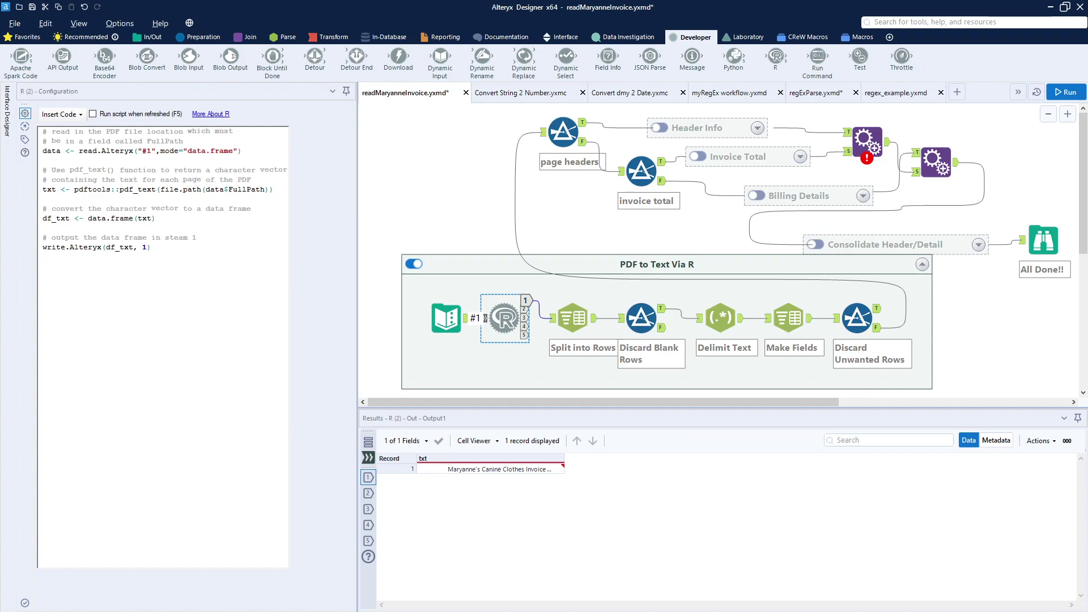
pyautogui.hotkey('alt', 'Tab')
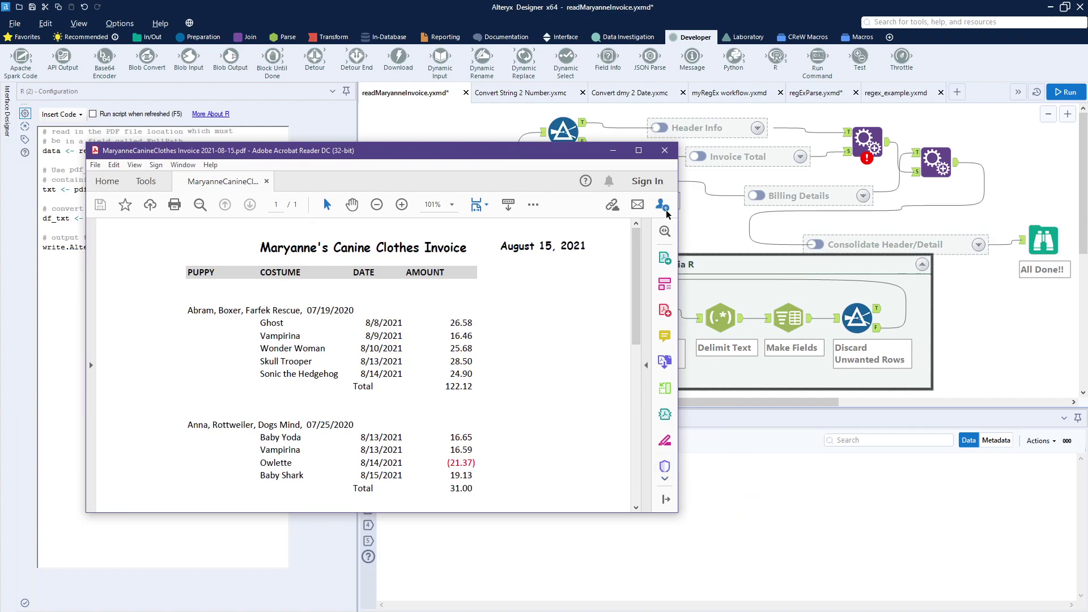
# Inspect the Split into Rows step, which splits txt on \n into 46 records
pyautogui.moveTo(535, 156); pyautogui.dragTo(0, 17)
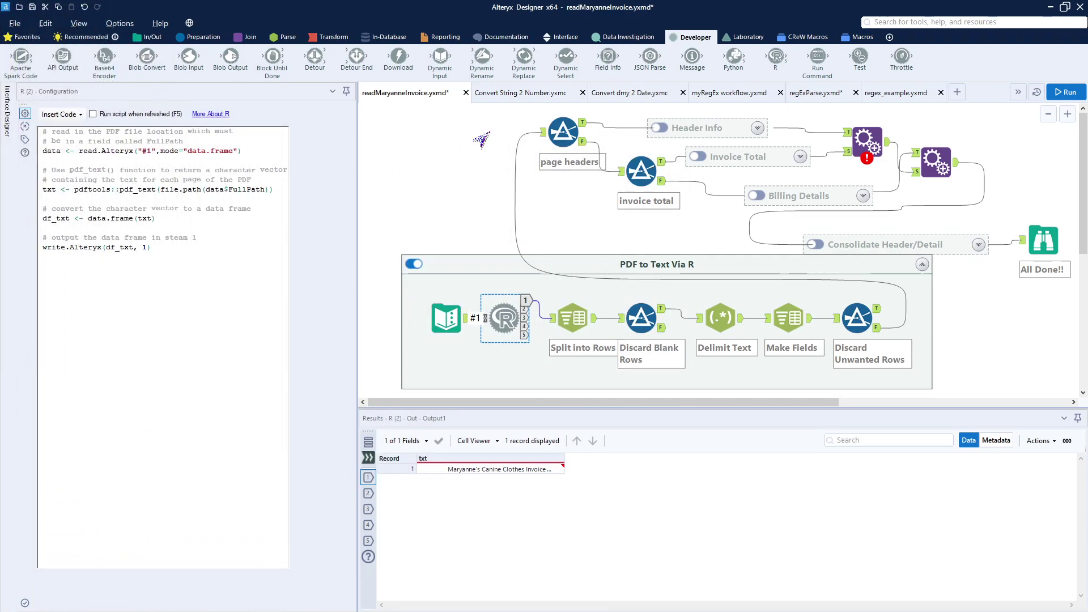
pyautogui.click(283, 38)
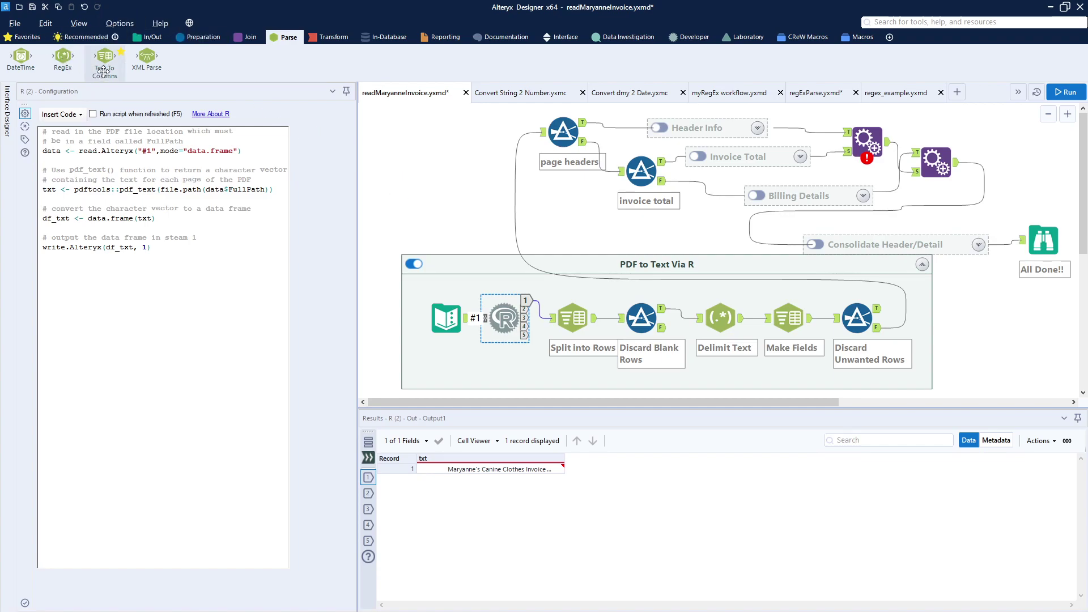
pyautogui.click(572, 318)
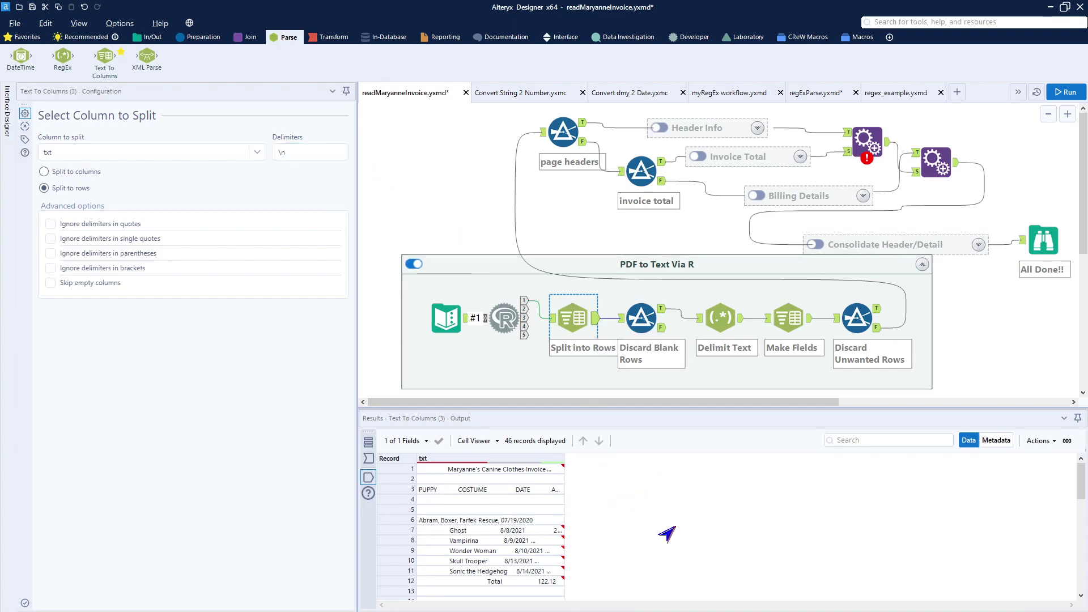
pyautogui.scroll(-6, 667, 534)
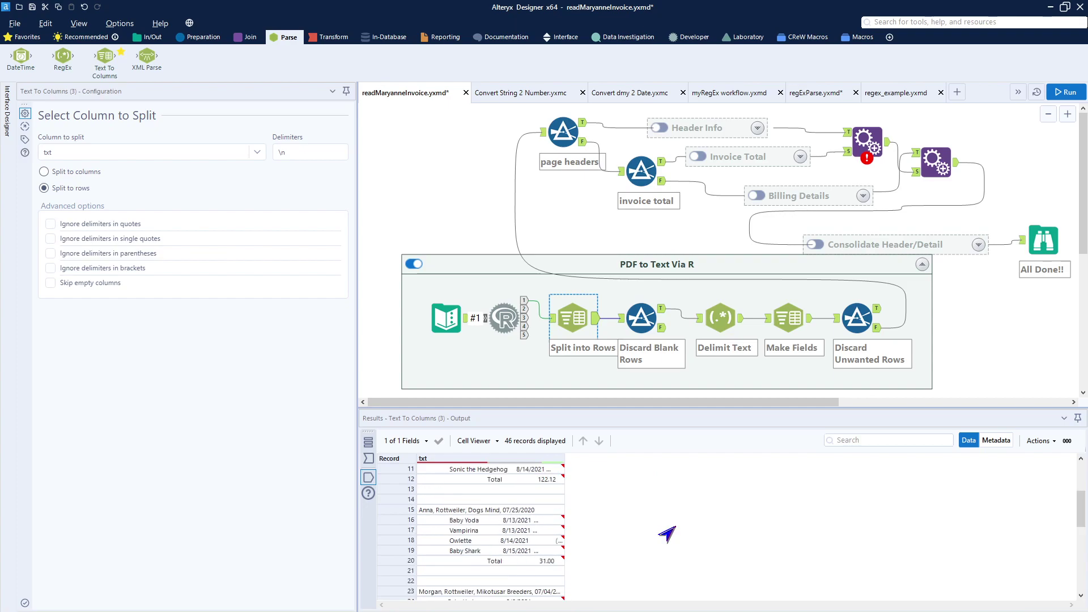
pyautogui.scroll(-4, 667, 534)
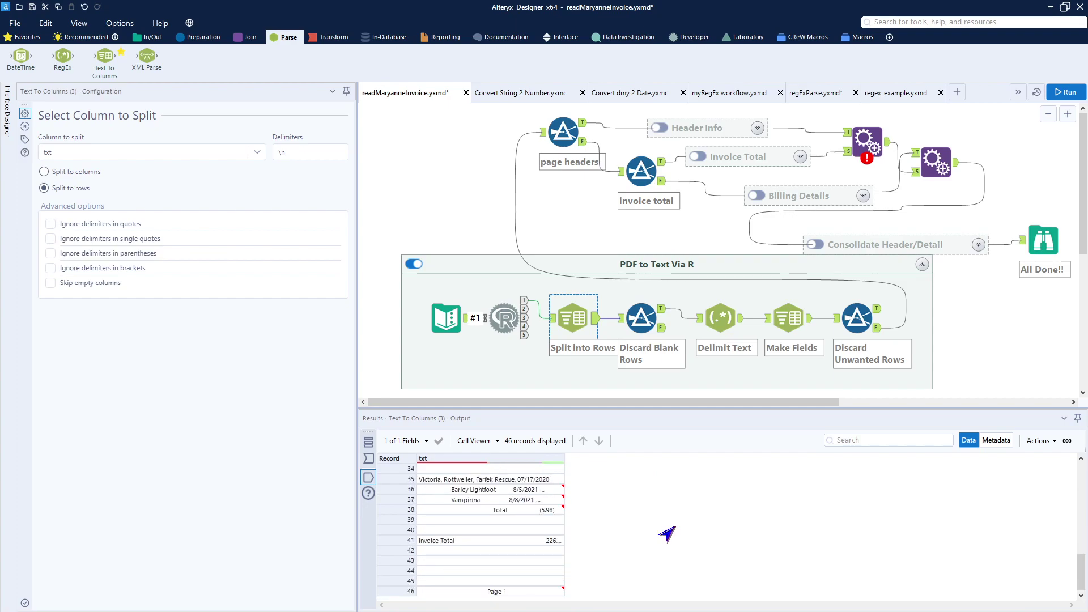
pyautogui.scroll(4, 667, 534)
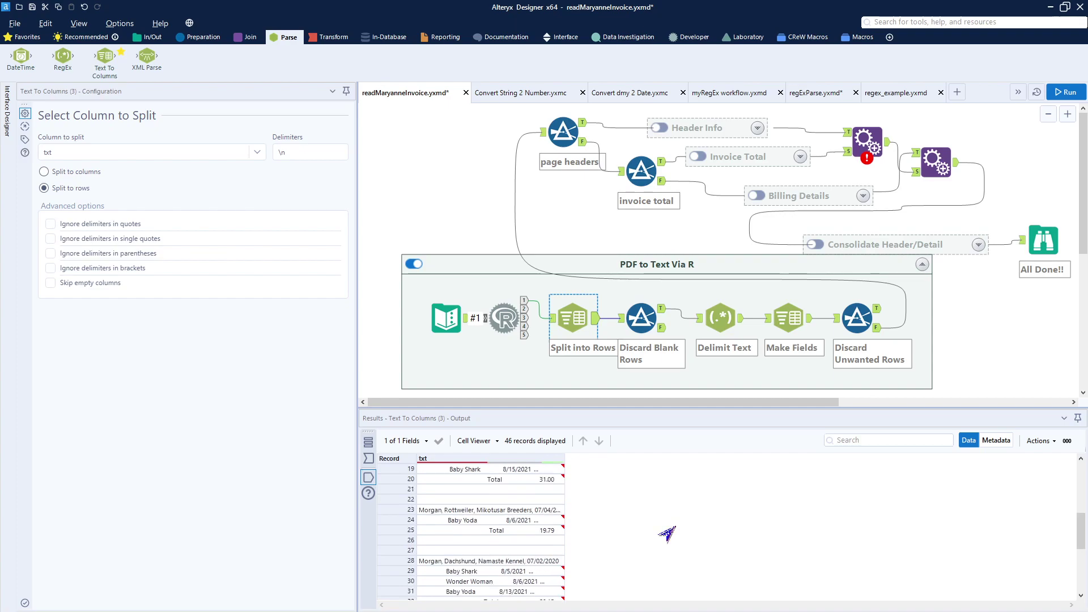
pyautogui.scroll(6, 667, 534)
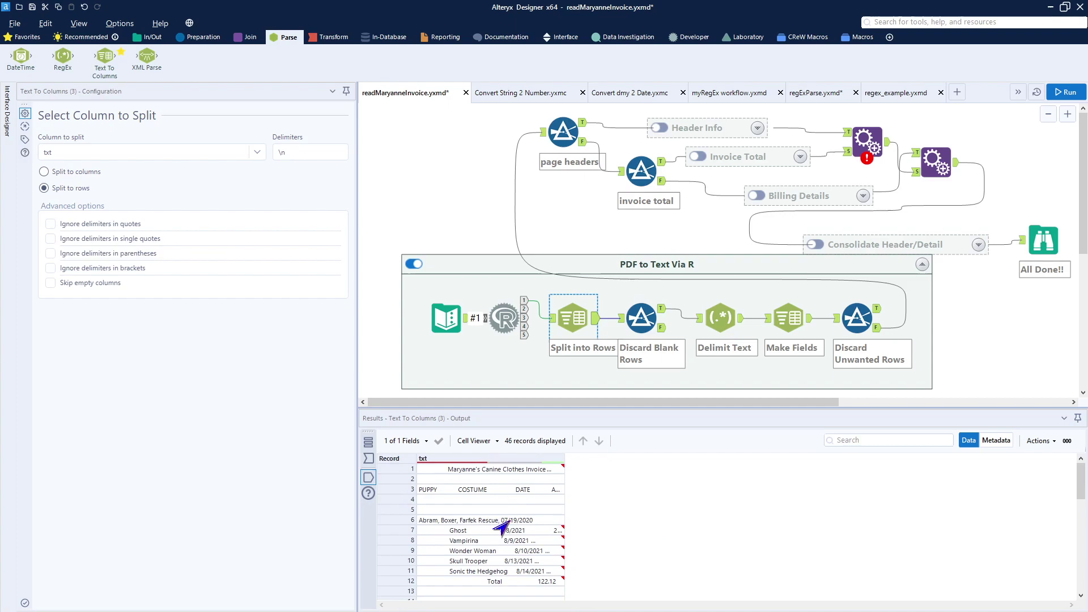
pyautogui.scroll(-3, 502, 528)
pyautogui.scroll(-3, 501, 510)
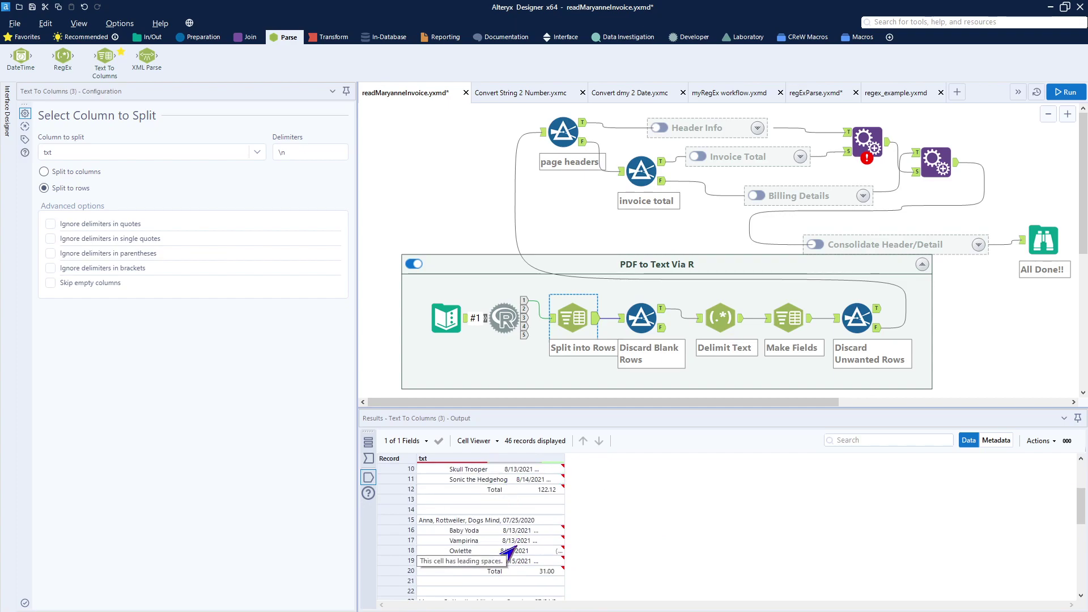
pyautogui.scroll(-5, 509, 551)
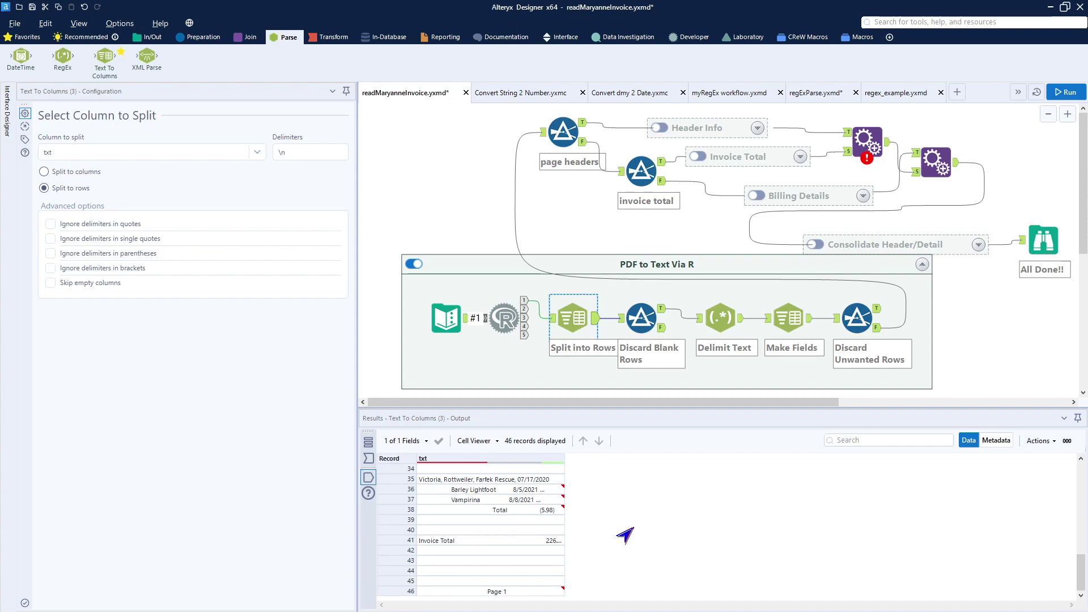
pyautogui.scroll(10, 626, 536)
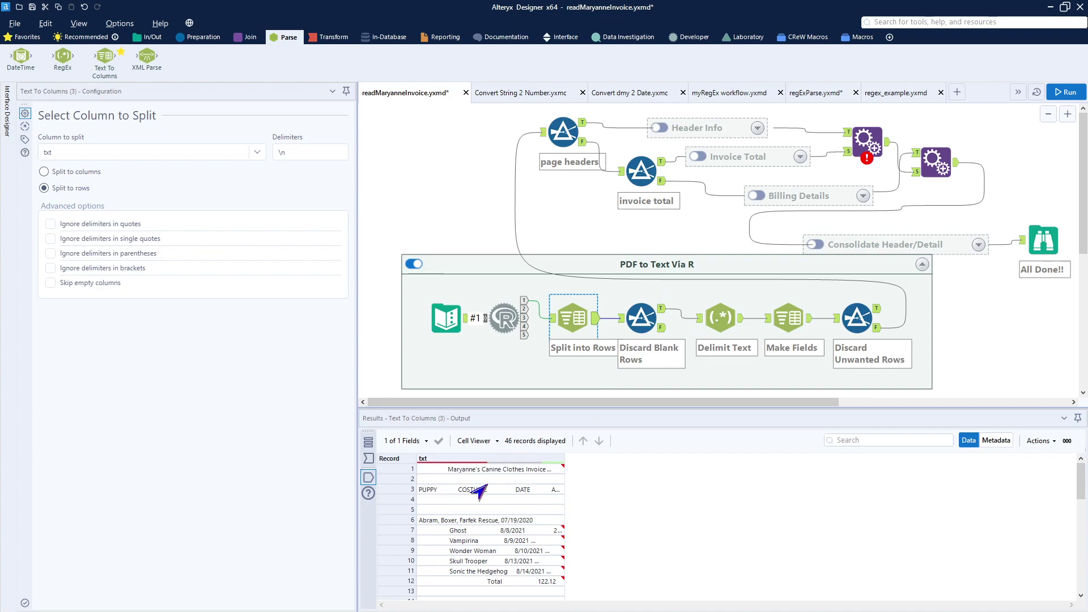
# Check the Discard Blank Rows filter's 'txt Is not empty' condition and its 29-record True output
pyautogui.click(641, 323)
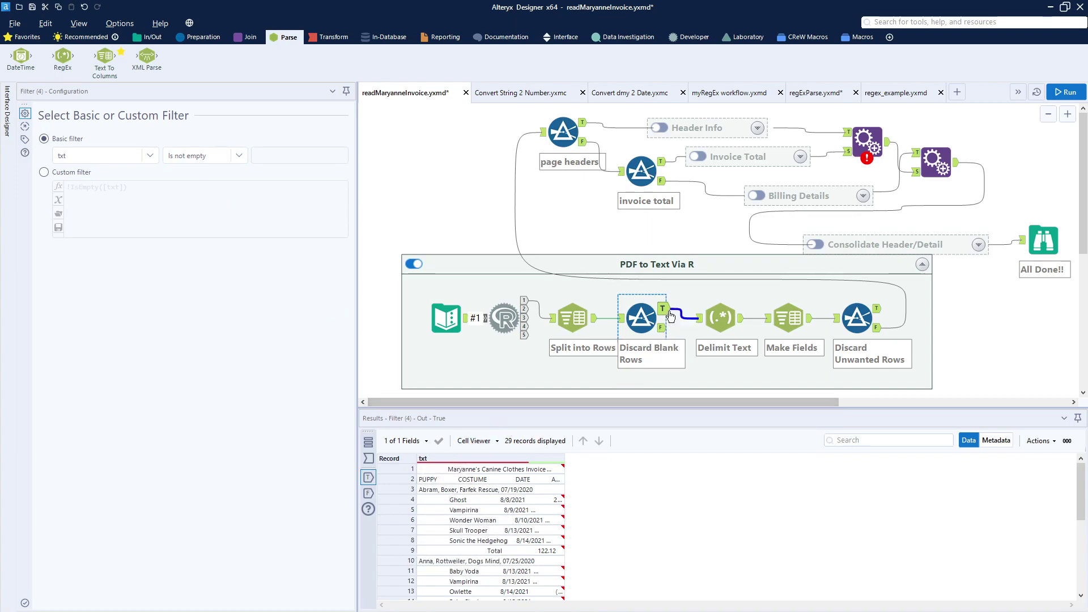
pyautogui.scroll(-3, 519, 558)
pyautogui.scroll(3, 519, 557)
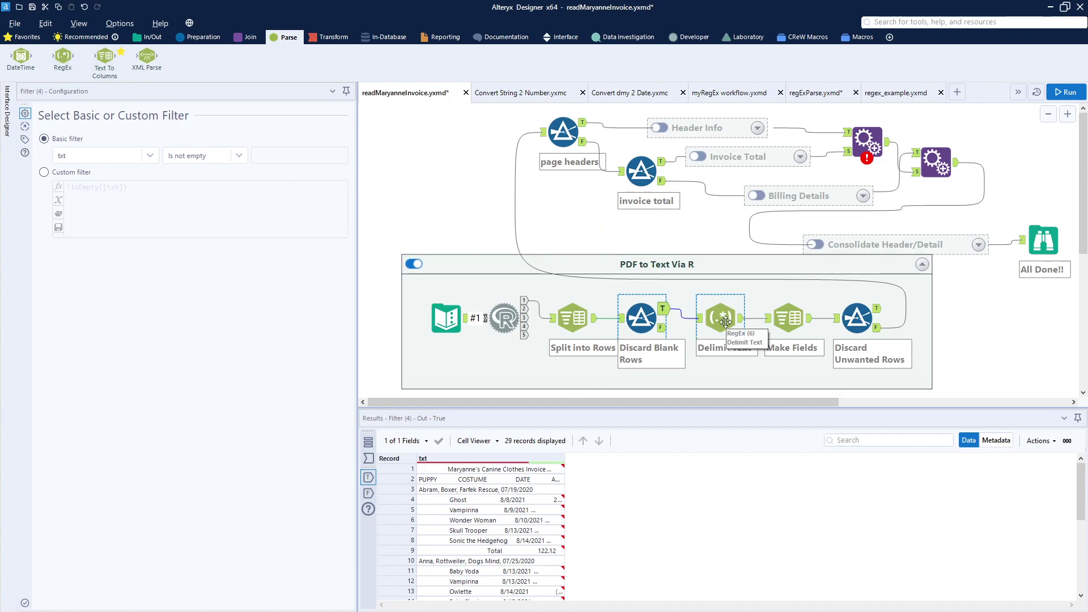
# Change the Delimit Text regular expression from \s{1,} to \s{2,}, keeping | as replacement text
pyautogui.click(726, 319)
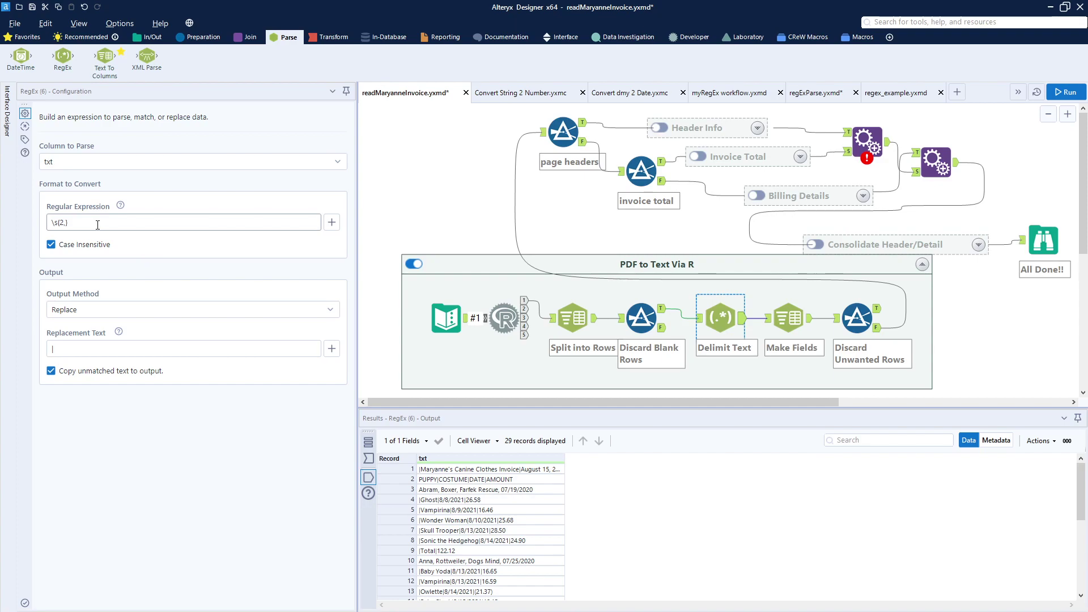
pyautogui.doubleClick(63, 222)
pyautogui.write('2')
pyautogui.click(79, 351)
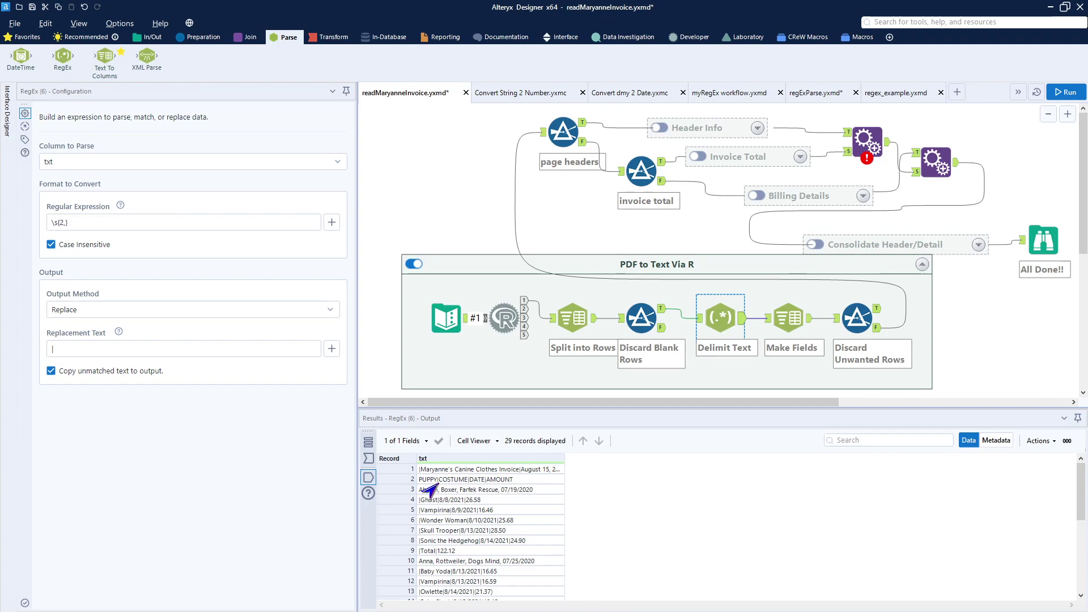
# Review Make Fields splitting txt on | into 8 columns named tag1–tag8
pyautogui.click(793, 327)
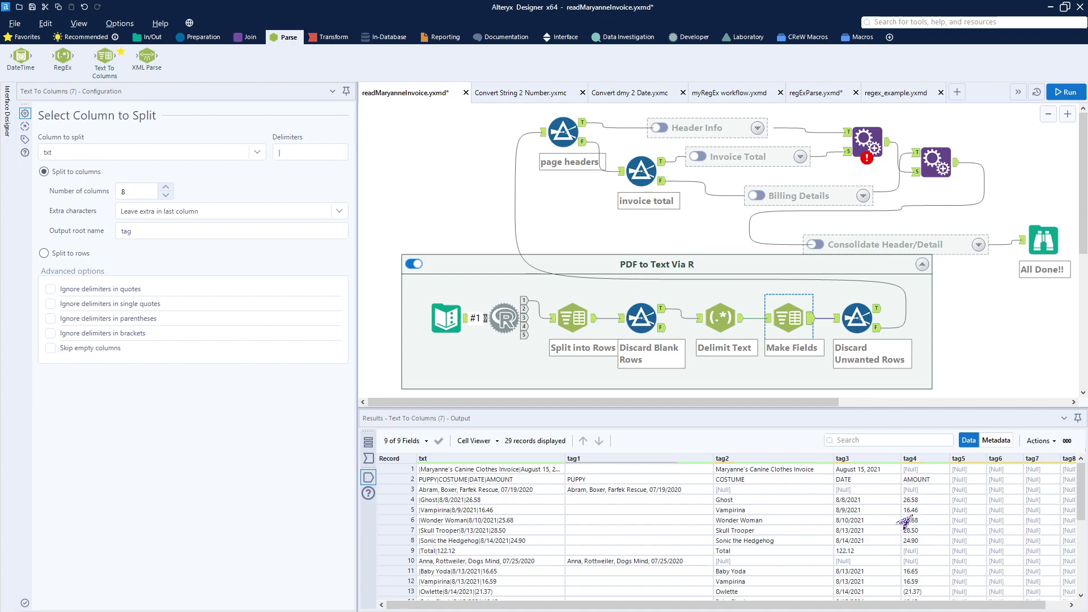
pyautogui.scroll(-5, 721, 558)
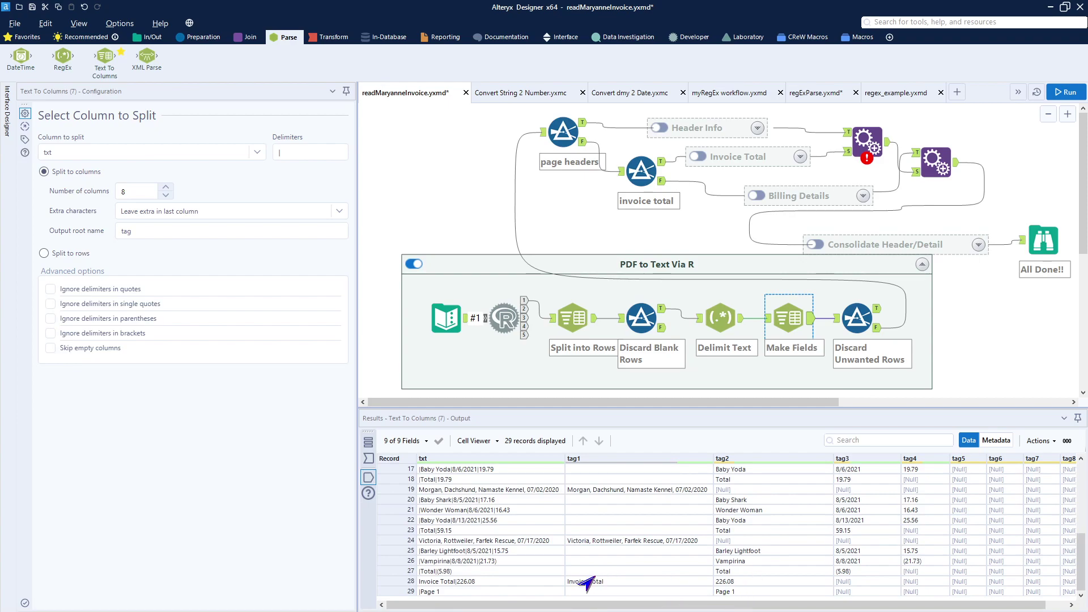
pyautogui.scroll(5, 506, 488)
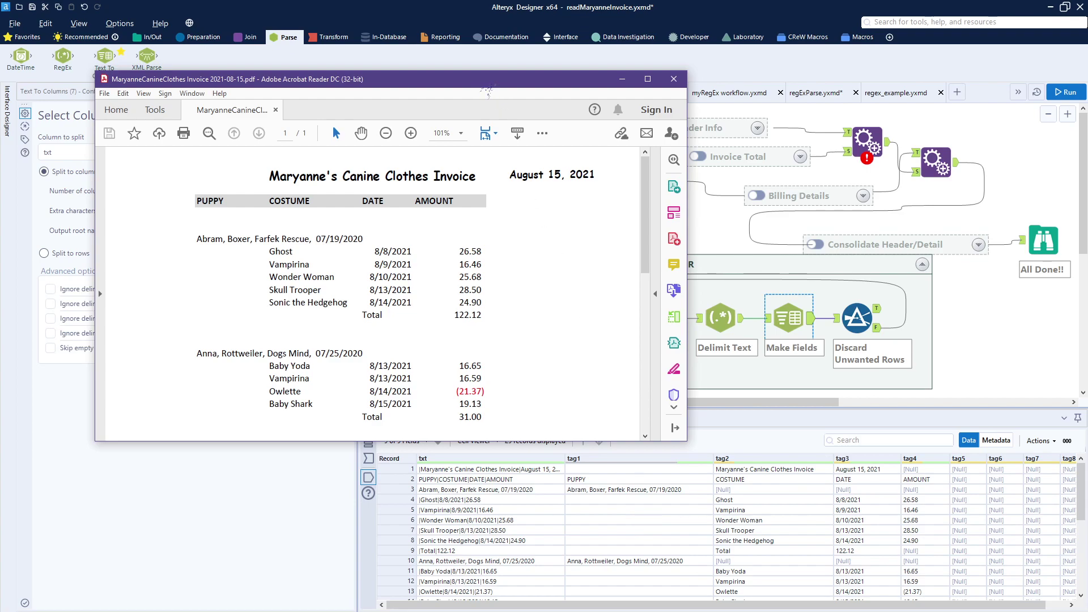
# Move the invoice PDF off the workflow and select the Discard Unwanted Rows filter
pyautogui.moveTo(489, 91); pyautogui.dragTo(0, 139)
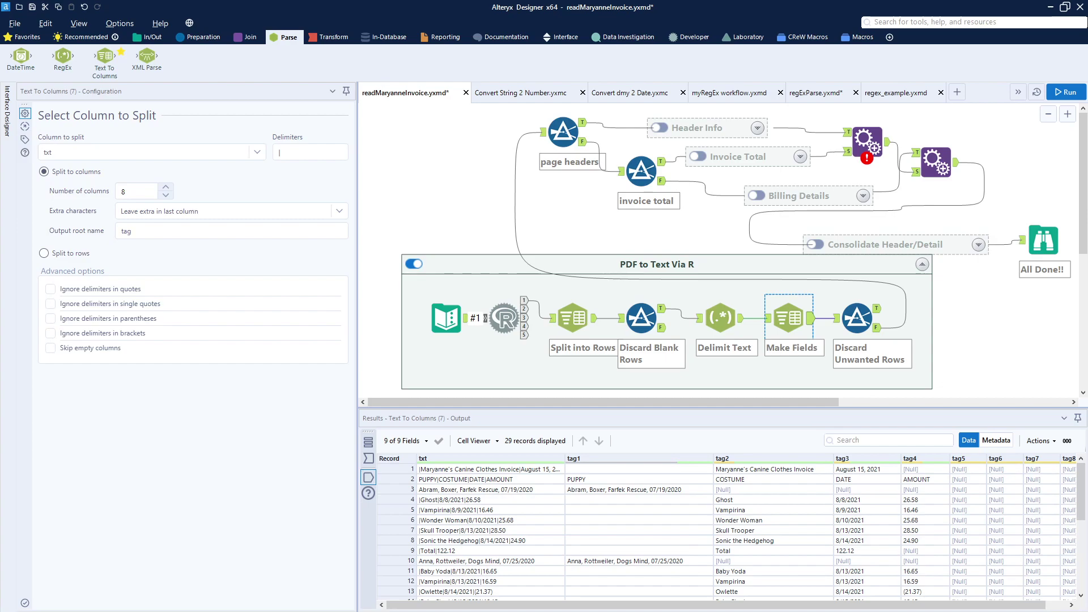
pyautogui.click(853, 320)
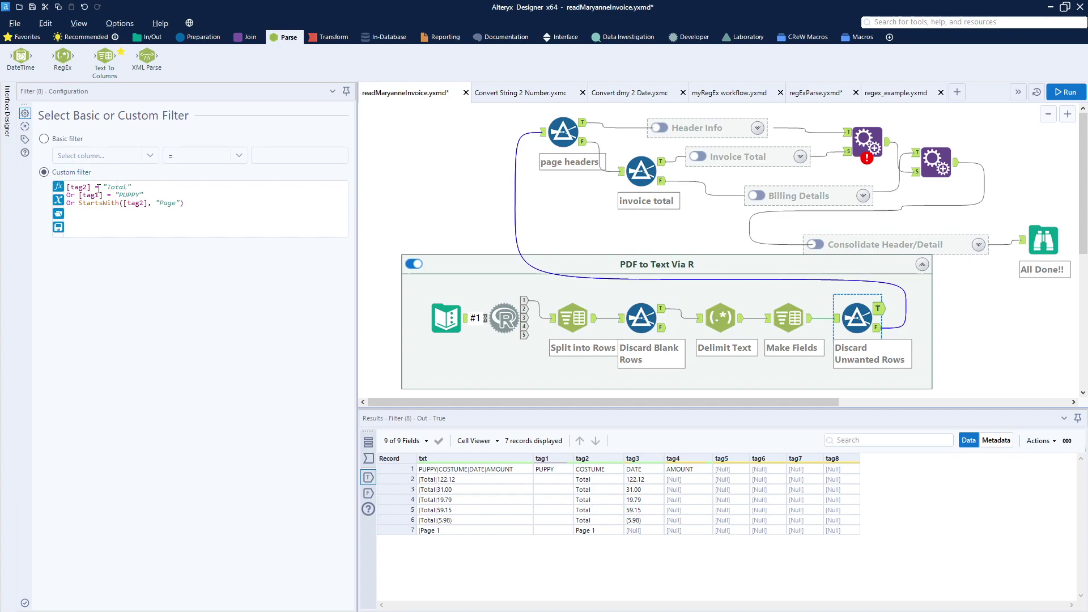
# Read the custom filter expression matching Total, PUPPY and Page rows, seven records on True
pyautogui.click(249, 219)
pyautogui.keyDown('ctrl'); pyautogui.scroll(3, 250, 218); pyautogui.keyUp('ctrl')
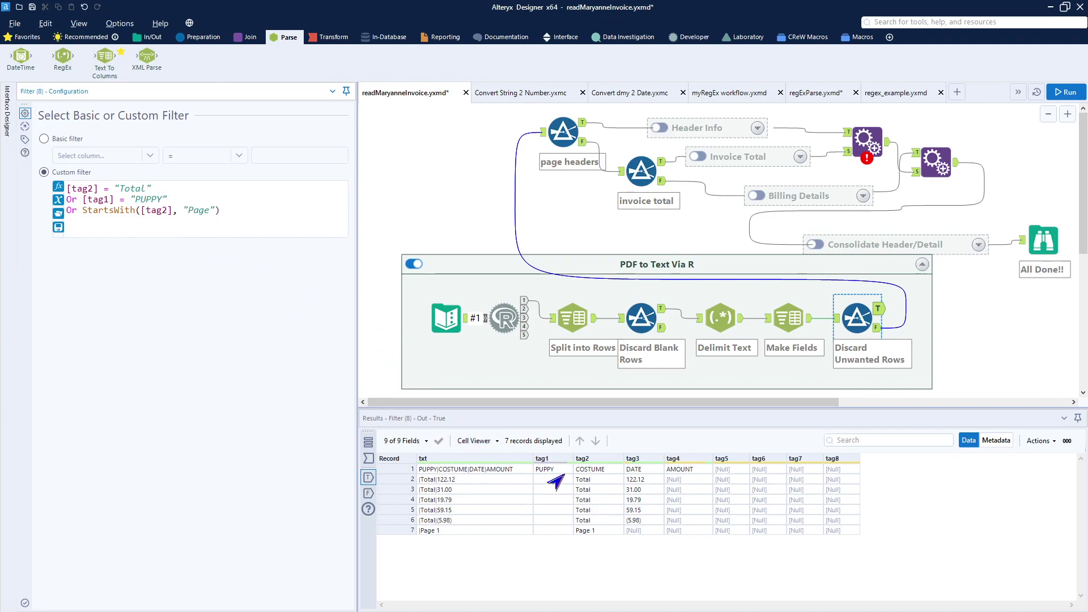
pyautogui.click(240, 215)
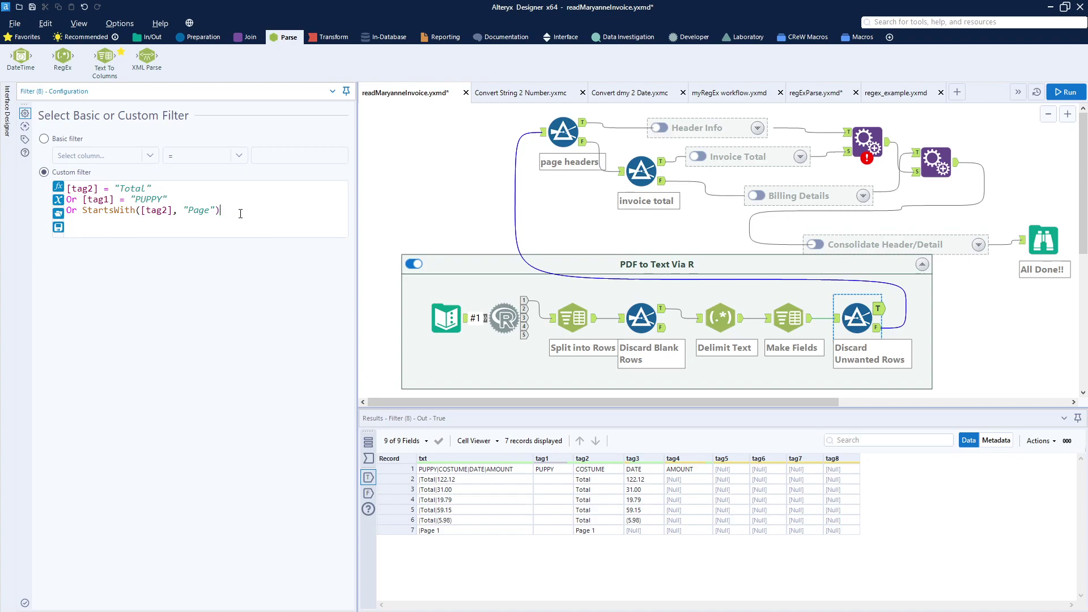